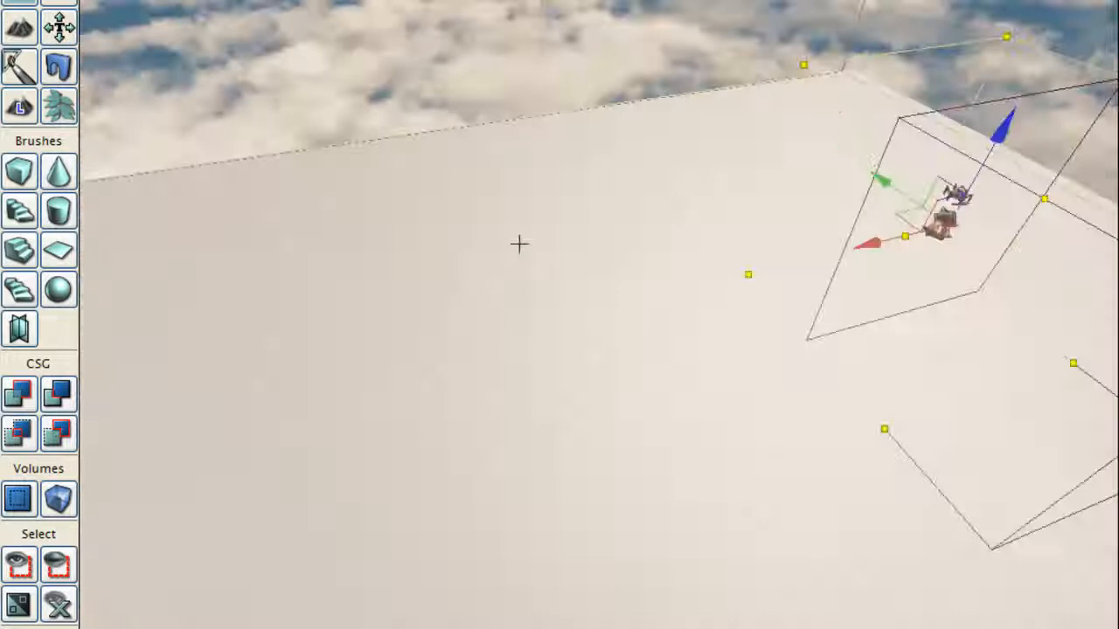
Step: Bring up the Content Browser beside the viewport, clear its asset search, and browse the Sound Cues
{"action": "key", "text": "alt+Tab"}
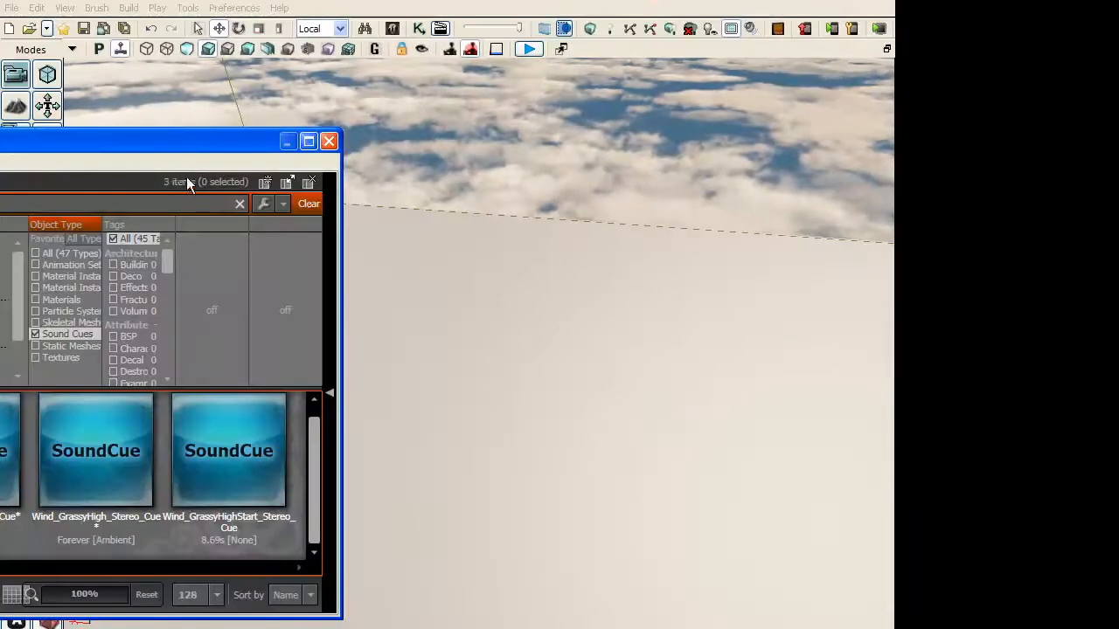
{"action": "left_click_drag", "start_coordinate": [181, 149], "coordinate": [305, 100]}
{"action": "key", "text": "BackSpace"}
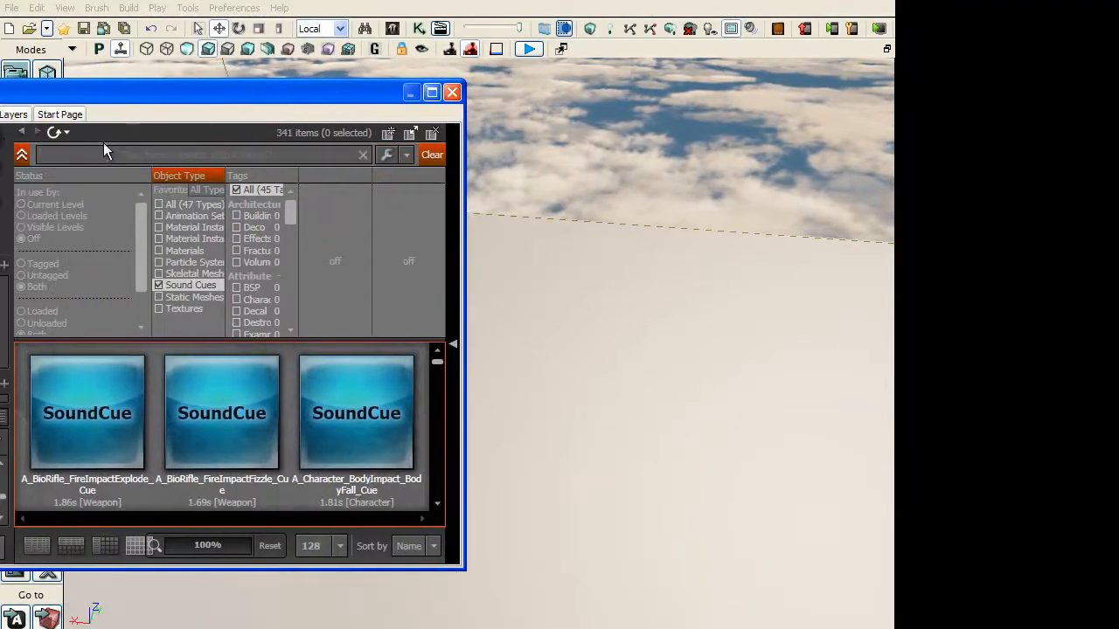
{"action": "left_click_drag", "start_coordinate": [167, 80], "coordinate": [284, 38]}
{"action": "left_click", "coordinate": [241, 396]}
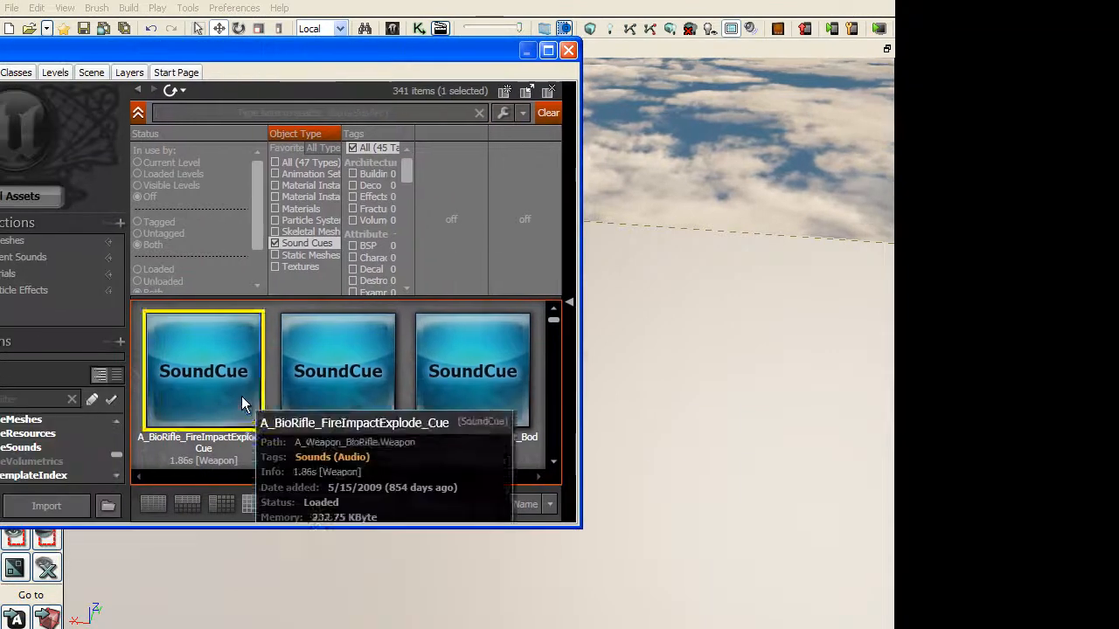
{"action": "scroll", "coordinate": [364, 402], "scroll_direction": "down", "scroll_amount": 2}
{"action": "scroll", "coordinate": [421, 396], "scroll_direction": "down", "scroll_amount": 3}
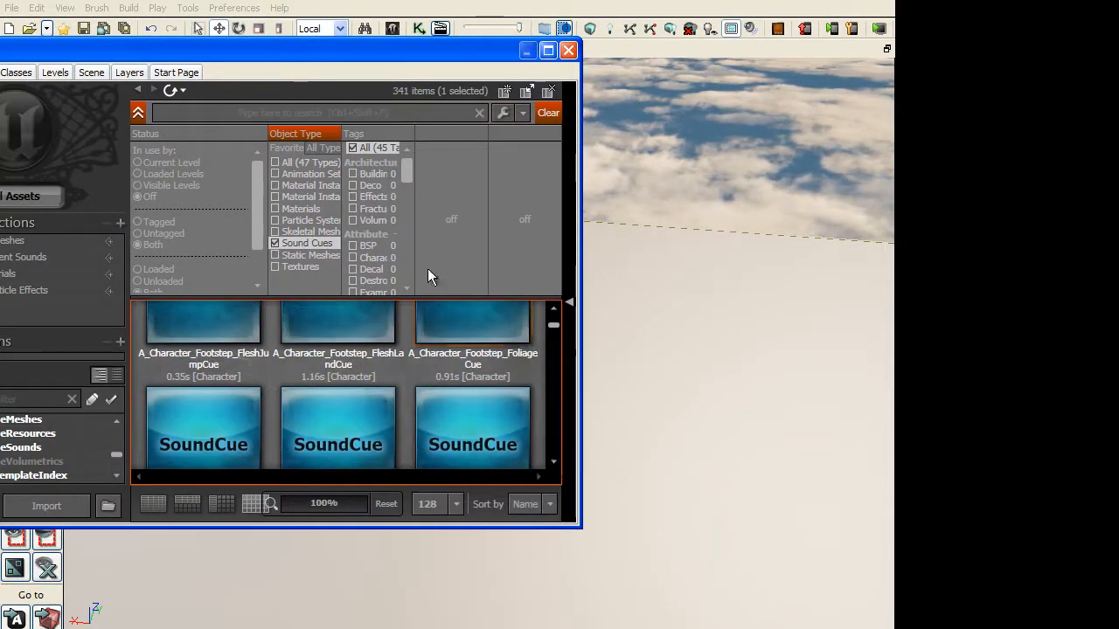
Step: Remove the Sound Cues filter and list assets of all object types
{"action": "left_click", "coordinate": [307, 236]}
{"action": "left_click", "coordinate": [307, 241]}
{"action": "left_click", "coordinate": [308, 225]}
{"action": "left_click", "coordinate": [307, 229]}
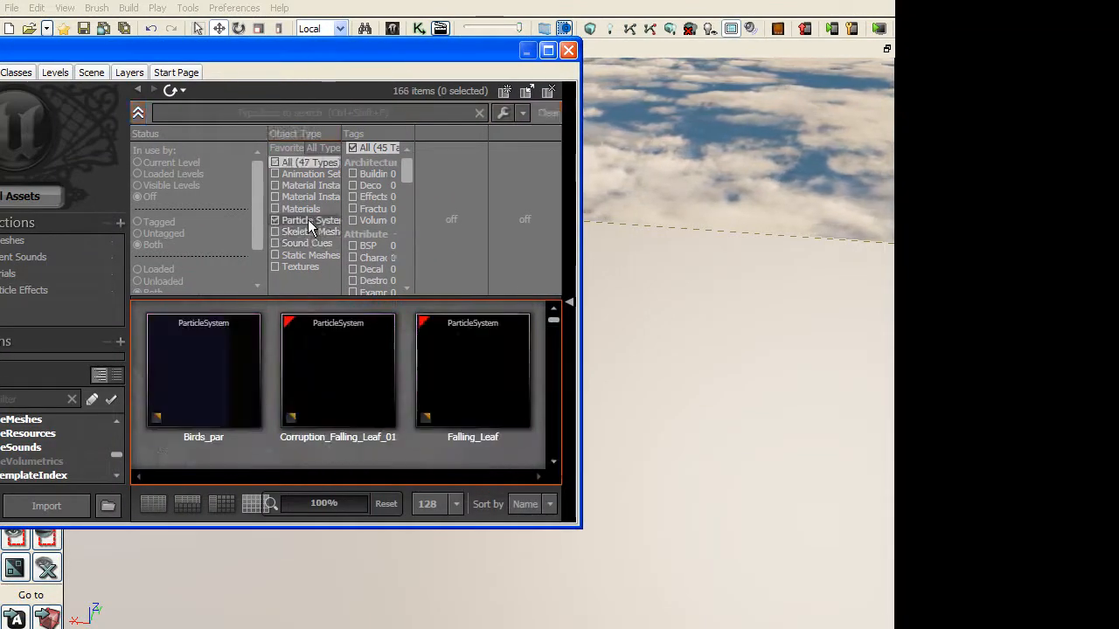
{"action": "left_click", "coordinate": [307, 219]}
Step: Browse the A_Vehicle_Cicada sound assets and compare the SoundCue and SoundNodeWave items
{"action": "scroll", "coordinate": [549, 336], "scroll_direction": "down", "scroll_amount": 5}
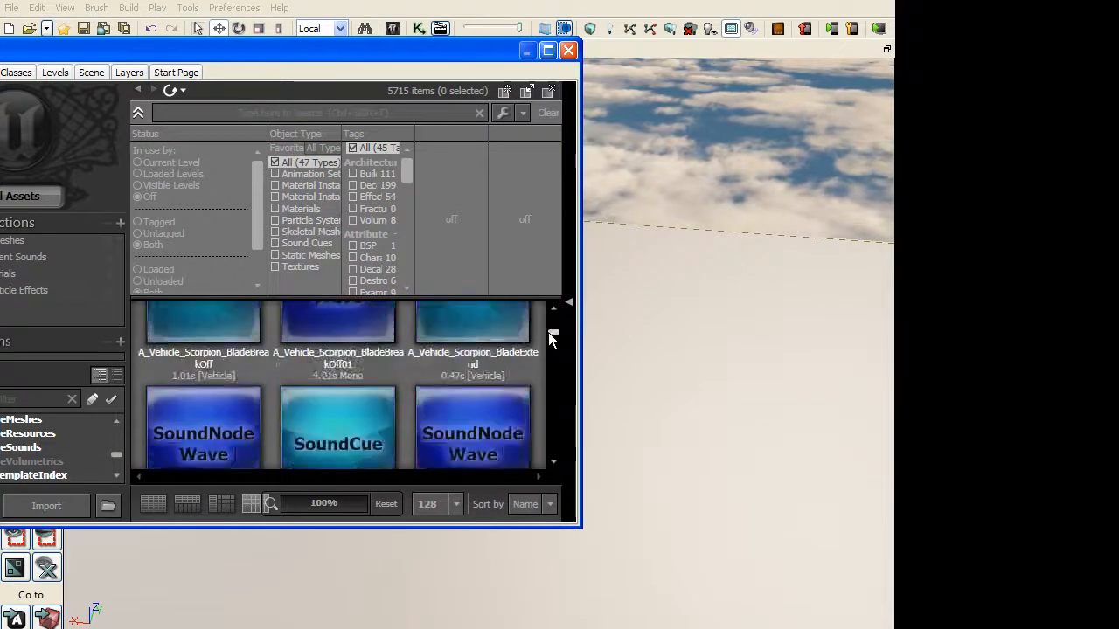
{"action": "left_click", "coordinate": [473, 348]}
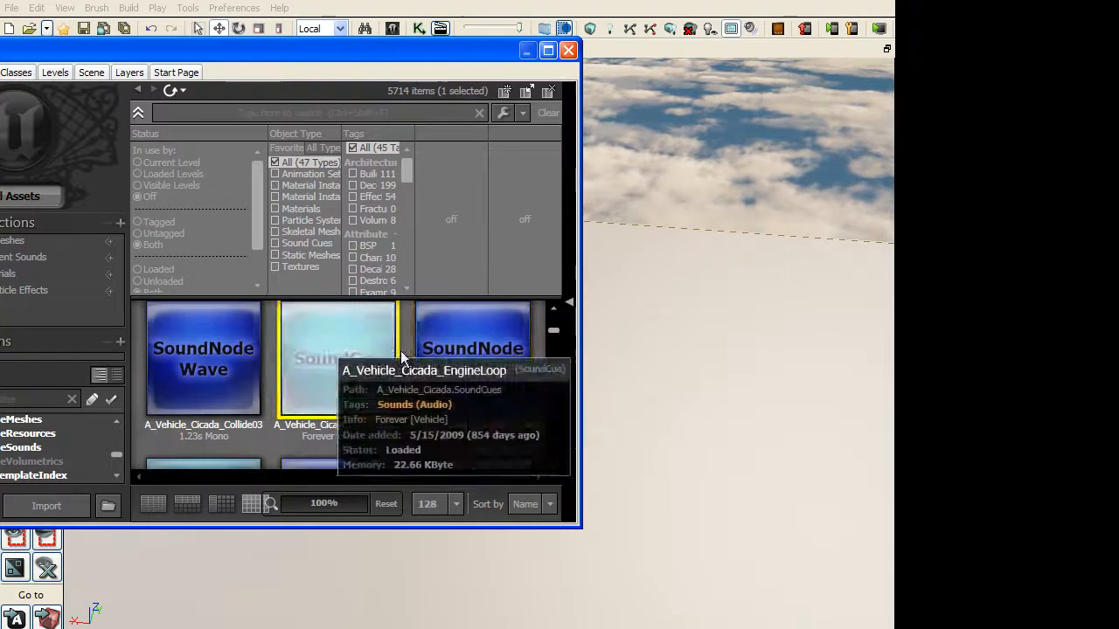
{"action": "scroll", "coordinate": [367, 351], "scroll_direction": "down", "scroll_amount": 1}
{"action": "left_click", "coordinate": [351, 354]}
{"action": "scroll", "coordinate": [351, 349], "scroll_direction": "down", "scroll_amount": 1}
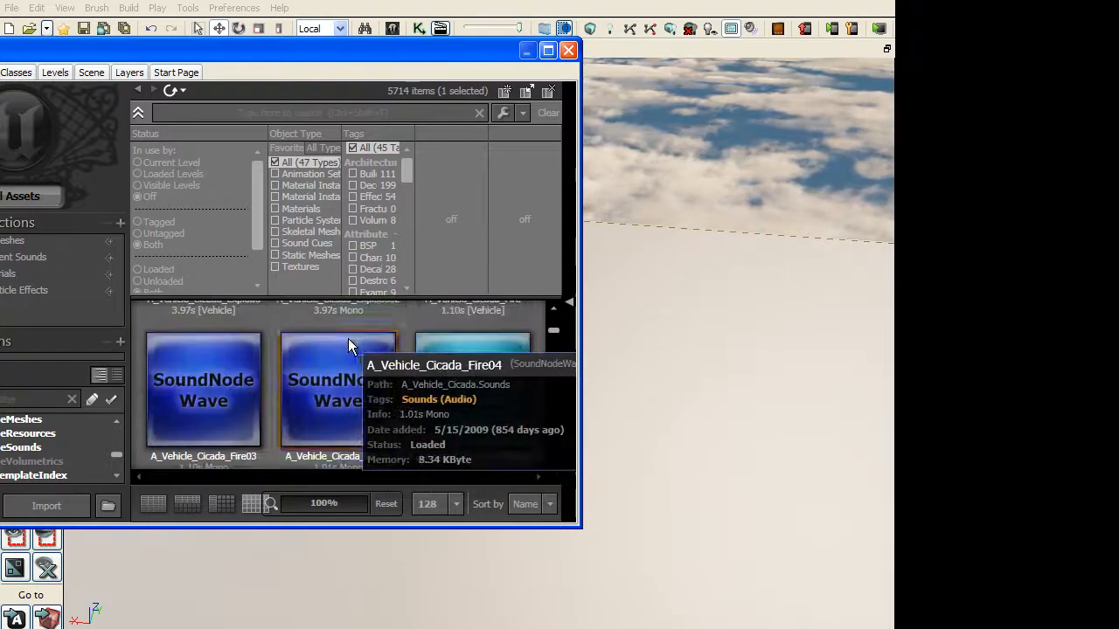
{"action": "scroll", "coordinate": [395, 398], "scroll_direction": "down", "scroll_amount": 1}
{"action": "scroll", "coordinate": [394, 394], "scroll_direction": "down", "scroll_amount": 4}
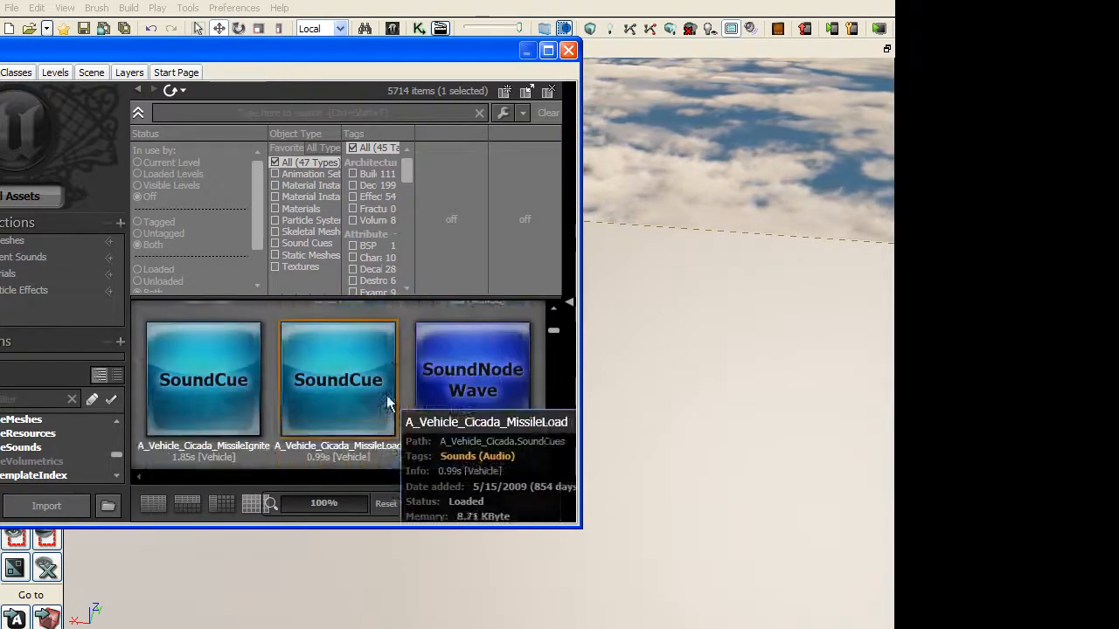
{"action": "left_click", "coordinate": [360, 349]}
{"action": "scroll", "coordinate": [414, 404], "scroll_direction": "down", "scroll_amount": 2}
{"action": "scroll", "coordinate": [412, 402], "scroll_direction": "down", "scroll_amount": 1}
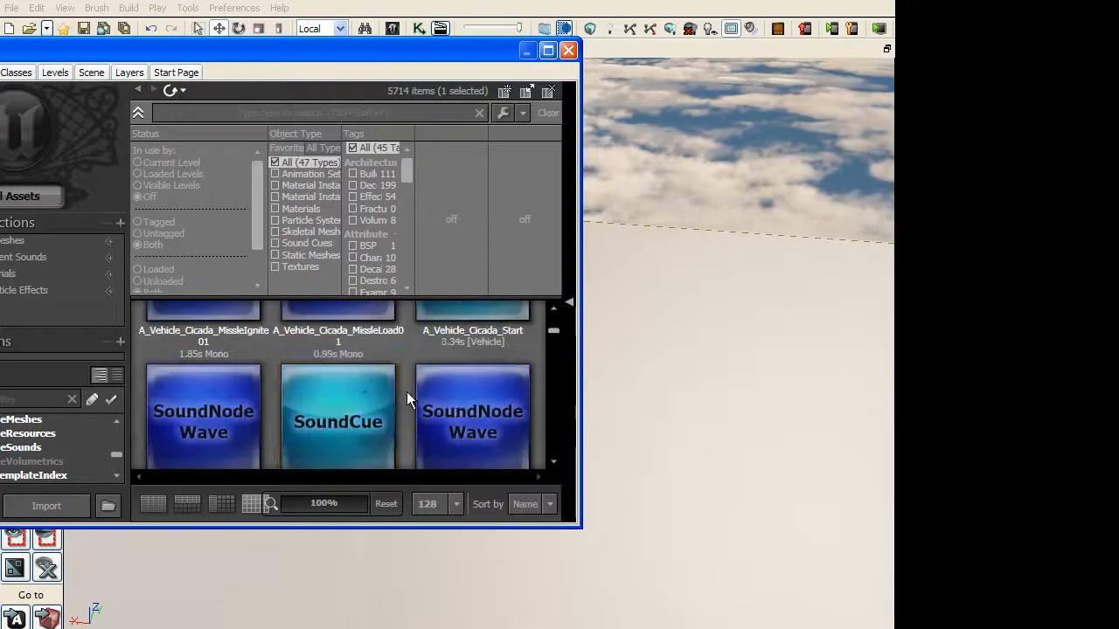
{"action": "left_click", "coordinate": [348, 317]}
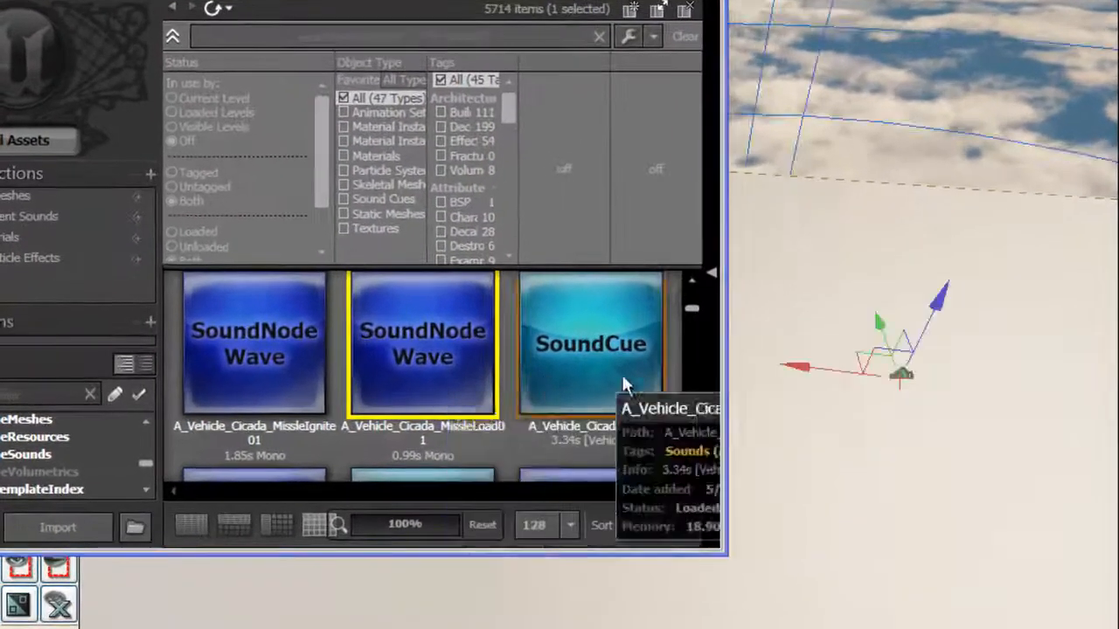
Step: Select the A_Vehicle_Cicada_Start sound cue, play the level from the floor, and exit the play session
{"action": "left_click", "coordinate": [590, 344]}
{"action": "right_click", "coordinate": [773, 514]}
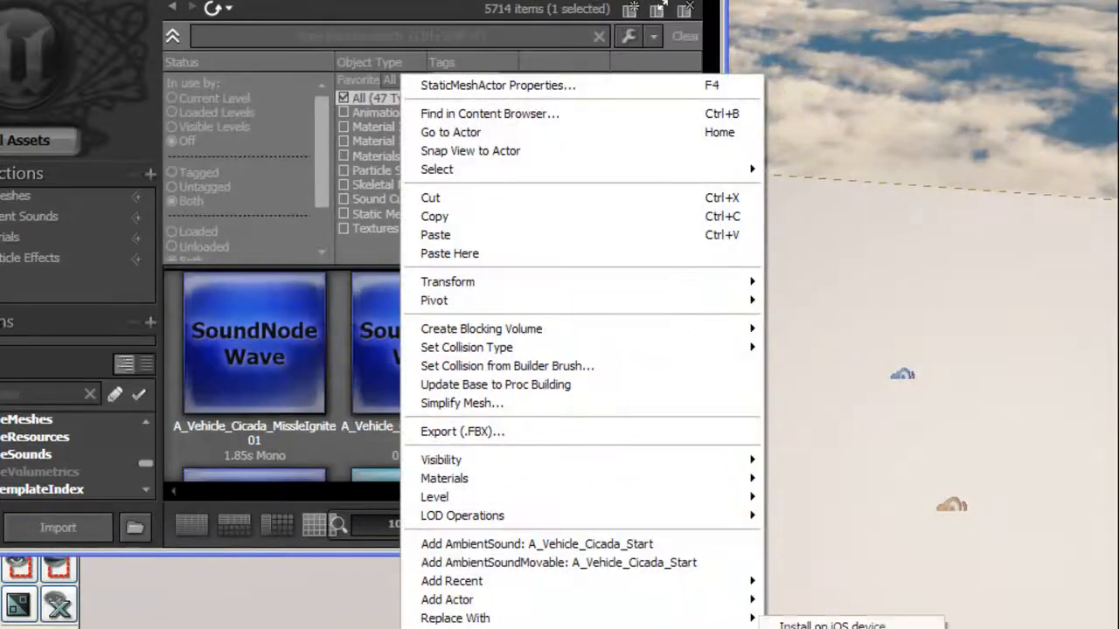
{"action": "left_click", "coordinate": [843, 627]}
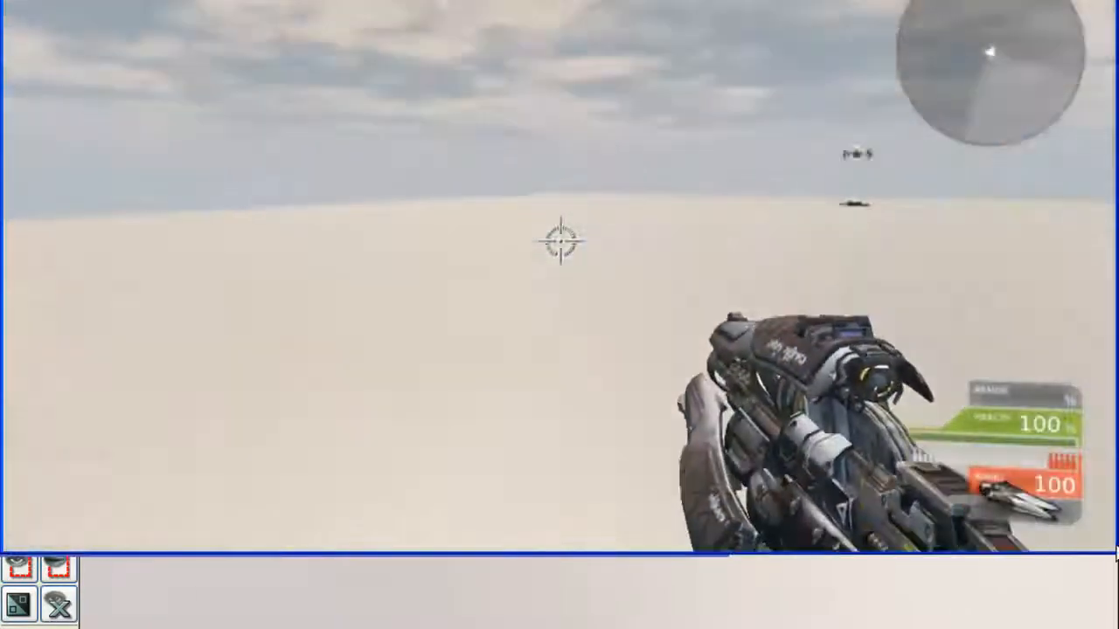
{"action": "key", "text": "Escape"}
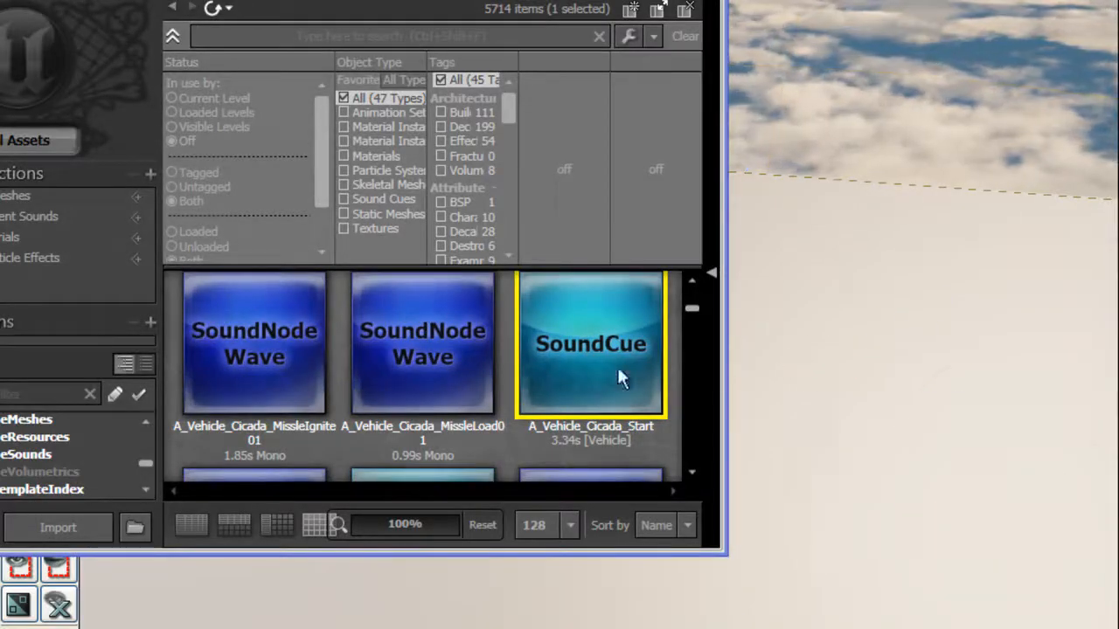
Step: Examine which ambient sound actors can be added with A_Vehicle_Cicada_Start selected and among all templates with no asset selected
{"action": "right_click", "coordinate": [827, 315]}
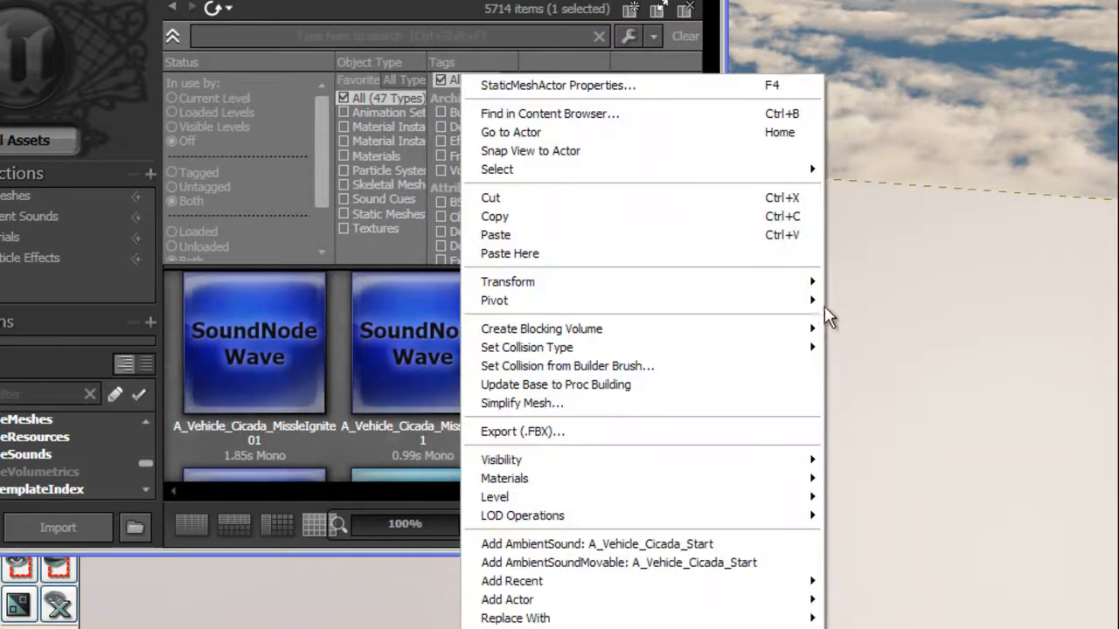
{"action": "left_click", "coordinate": [910, 371]}
{"action": "left_click", "coordinate": [673, 440]}
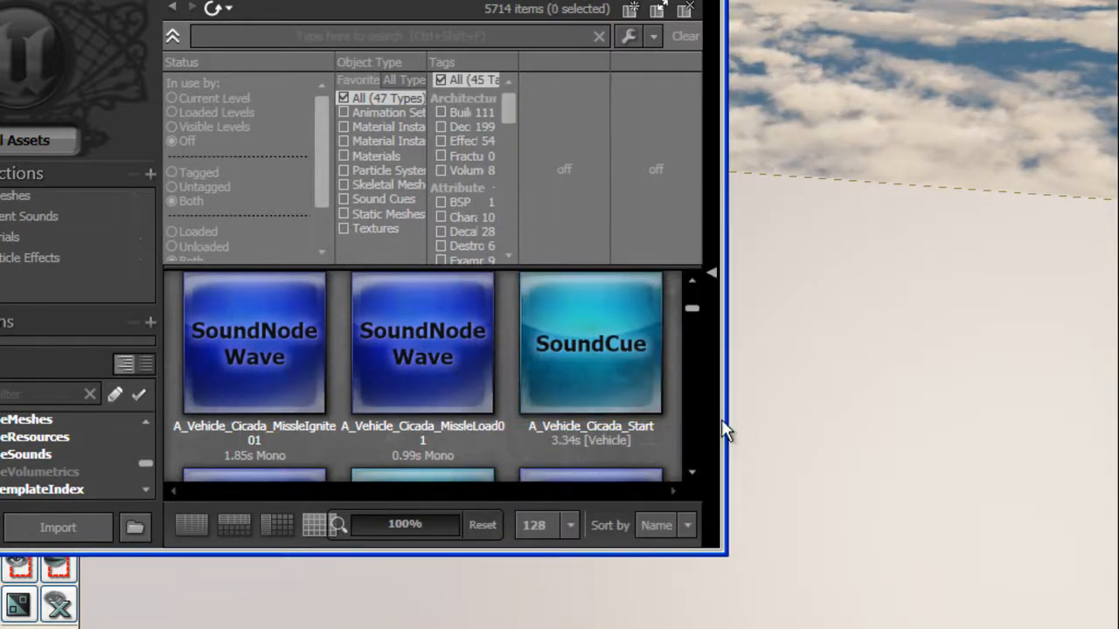
{"action": "right_click", "coordinate": [806, 374]}
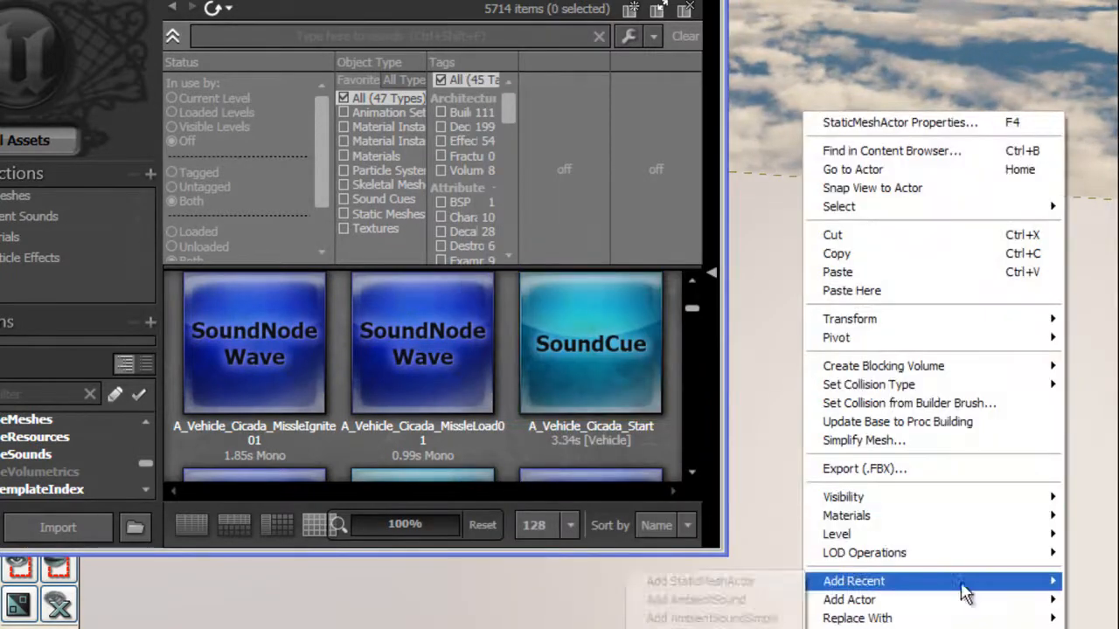
{"action": "mouse_move", "coordinate": [856, 617]}
{"action": "mouse_move", "coordinate": [849, 600]}
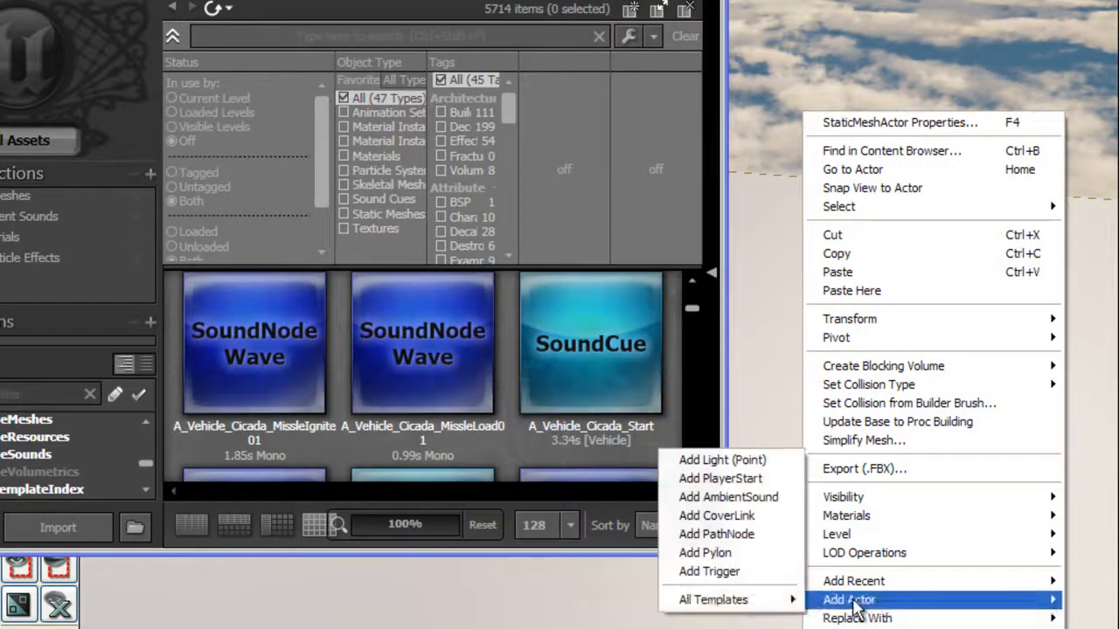
{"action": "mouse_move", "coordinate": [725, 599]}
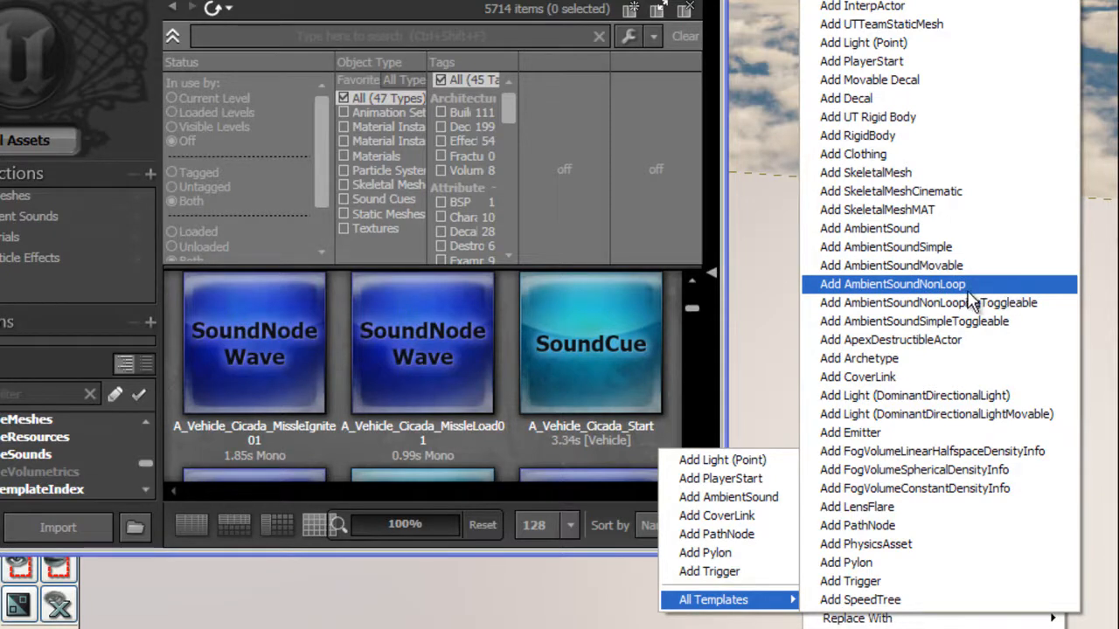
Step: Examine the ambient sound actor templates offered for the A_Vehicle_Cicada_MissleLoad01 sound wave
{"action": "left_click", "coordinate": [420, 338]}
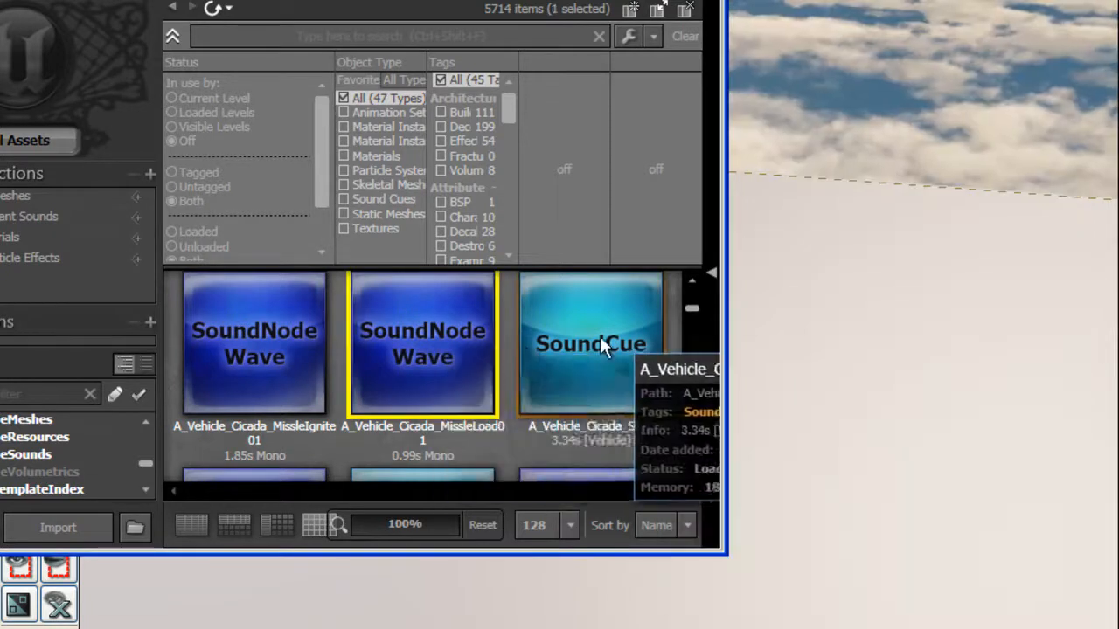
{"action": "right_click", "coordinate": [842, 394]}
{"action": "mouse_move", "coordinate": [492, 603]}
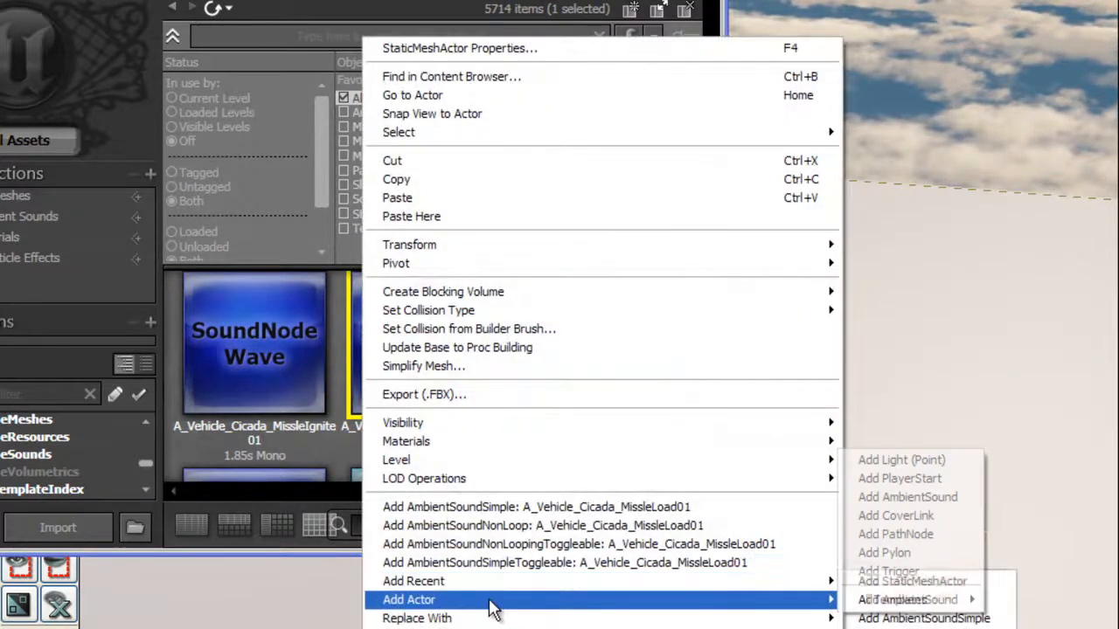
{"action": "mouse_move", "coordinate": [928, 601]}
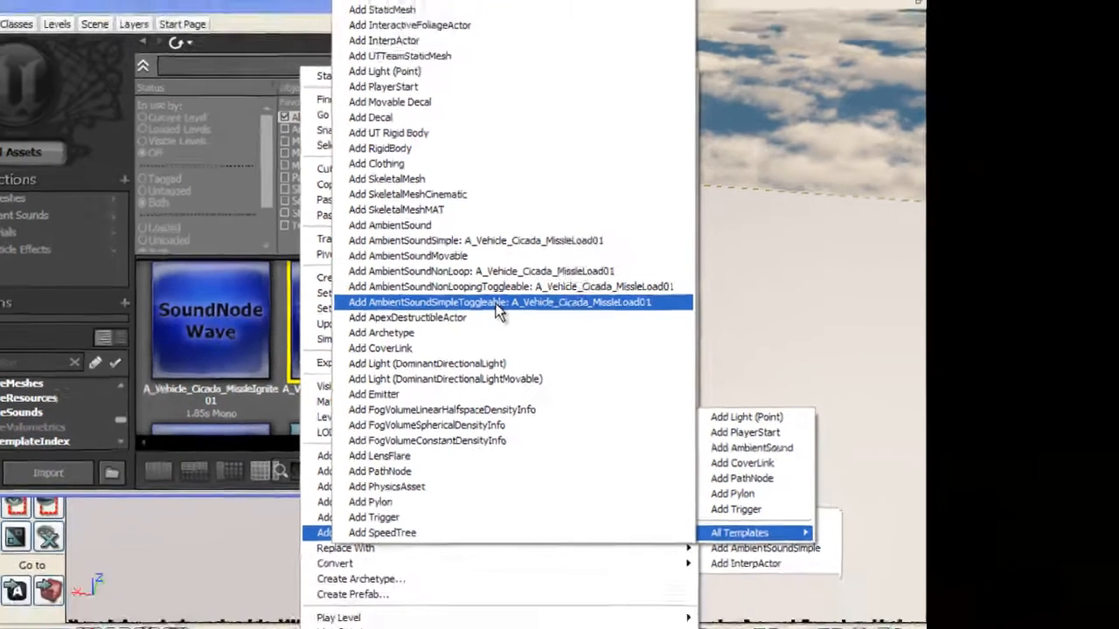
{"action": "left_click", "coordinate": [597, 321]}
Step: Add an AmbientSoundNonLoopingToggleable actor with A_Vehicle_Cicada_MissleLoad01 on the floor near the trigger and raise it above the surface
{"action": "right_click_drag", "start_coordinate": [804, 281], "coordinate": [579, 275]}
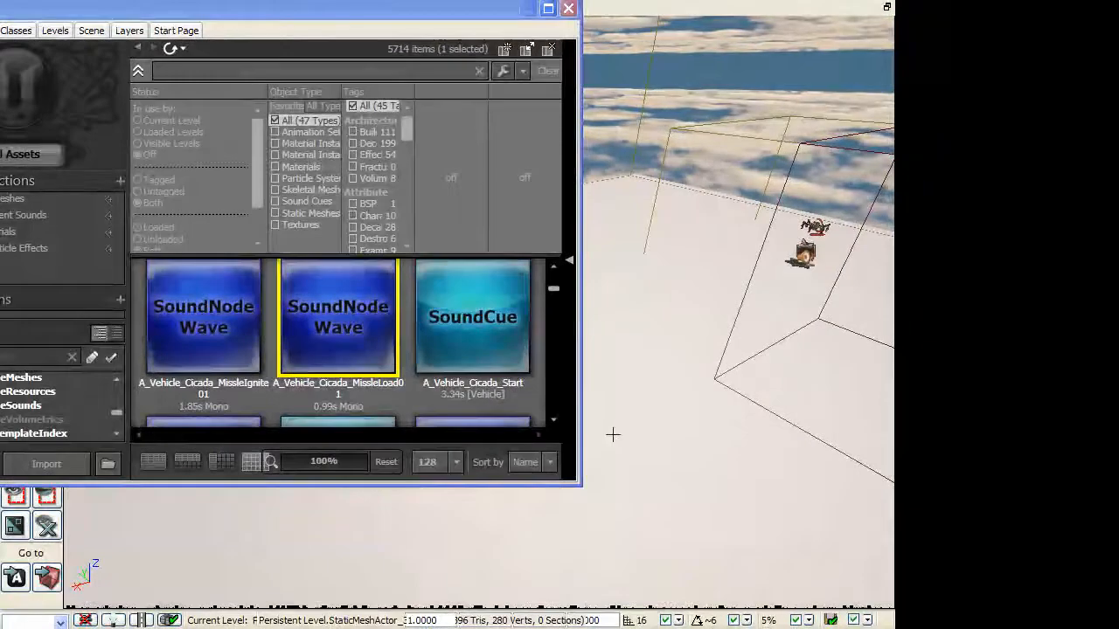
{"action": "right_click", "coordinate": [612, 434]}
{"action": "mouse_move", "coordinate": [516, 508]}
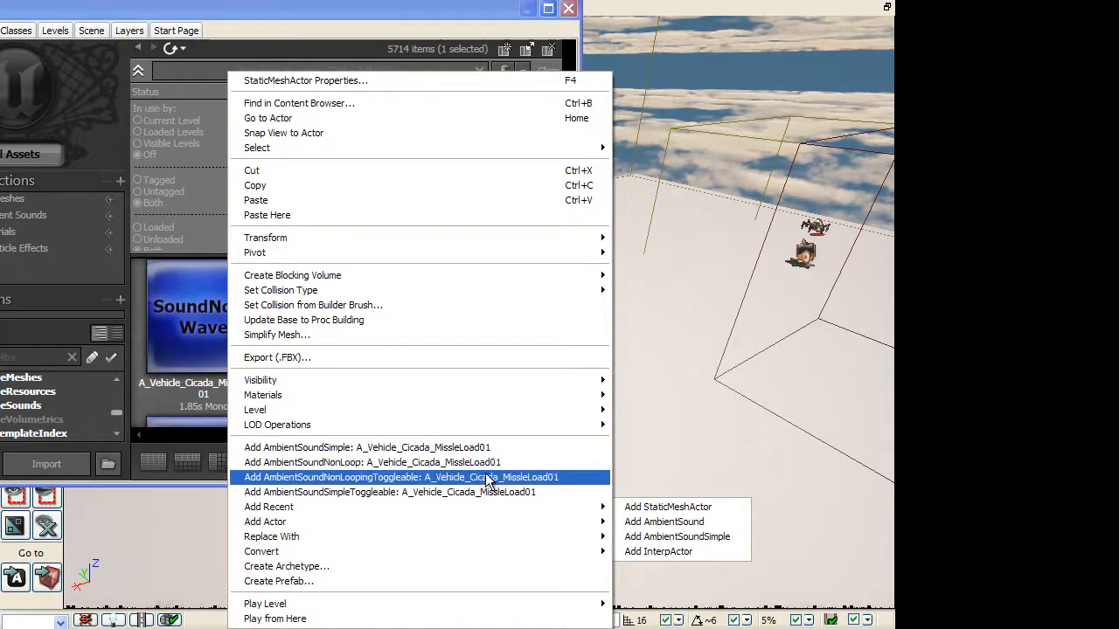
{"action": "left_click", "coordinate": [485, 477]}
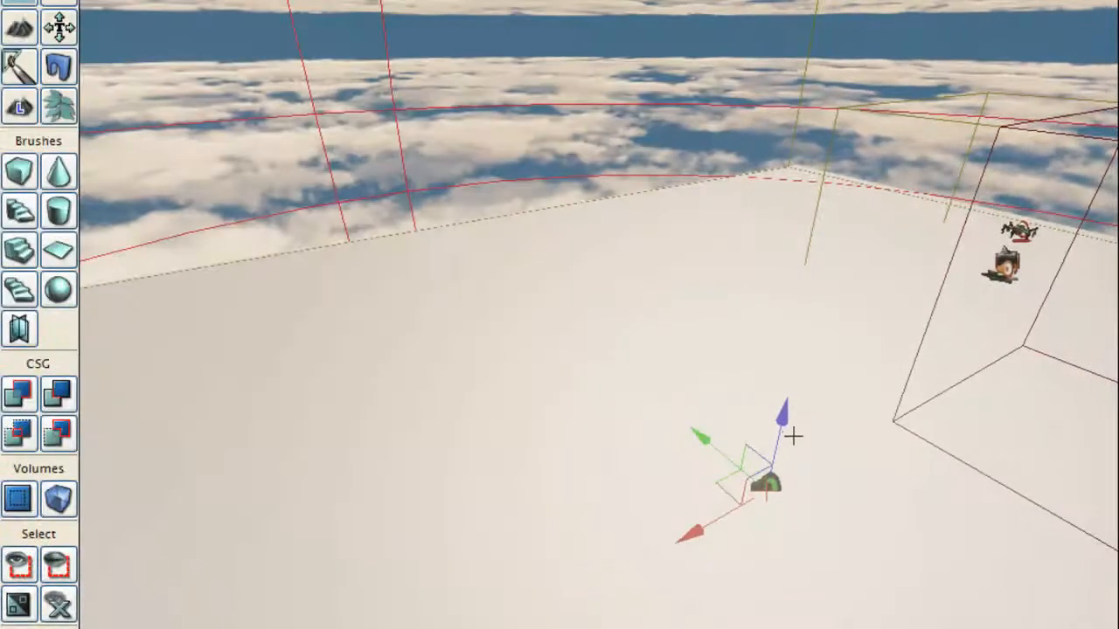
{"action": "left_click_drag", "start_coordinate": [784, 417], "coordinate": [790, 368]}
Step: Play the level from a spot facing the weapon pickup and exit the play session
{"action": "right_click_drag", "start_coordinate": [510, 379], "coordinate": [364, 289]}
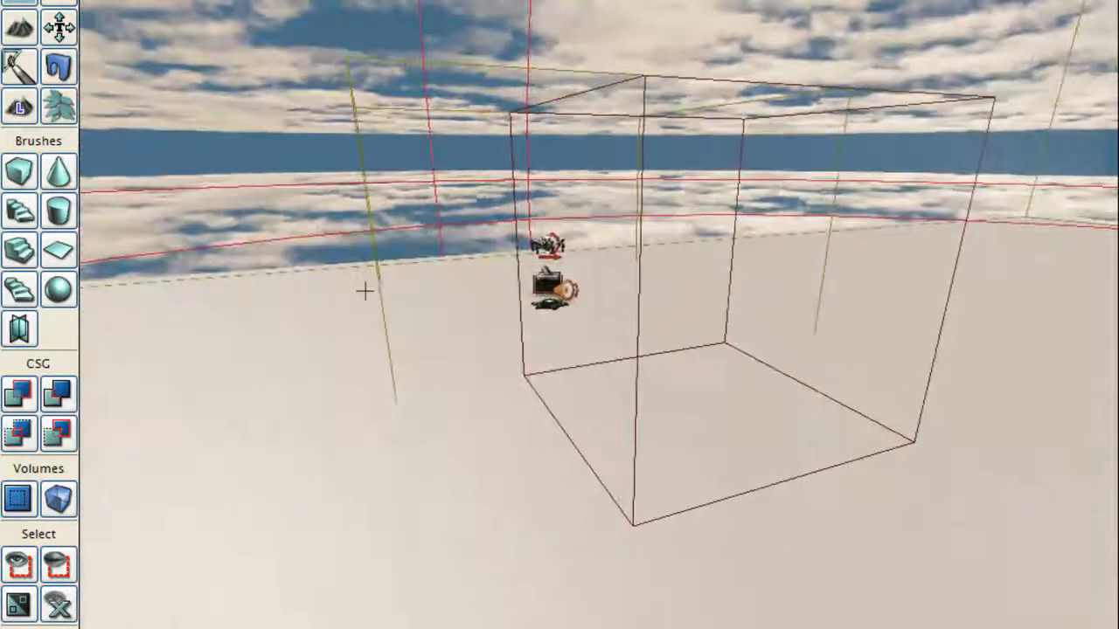
{"action": "right_click_drag", "start_coordinate": [551, 487], "coordinate": [468, 339]}
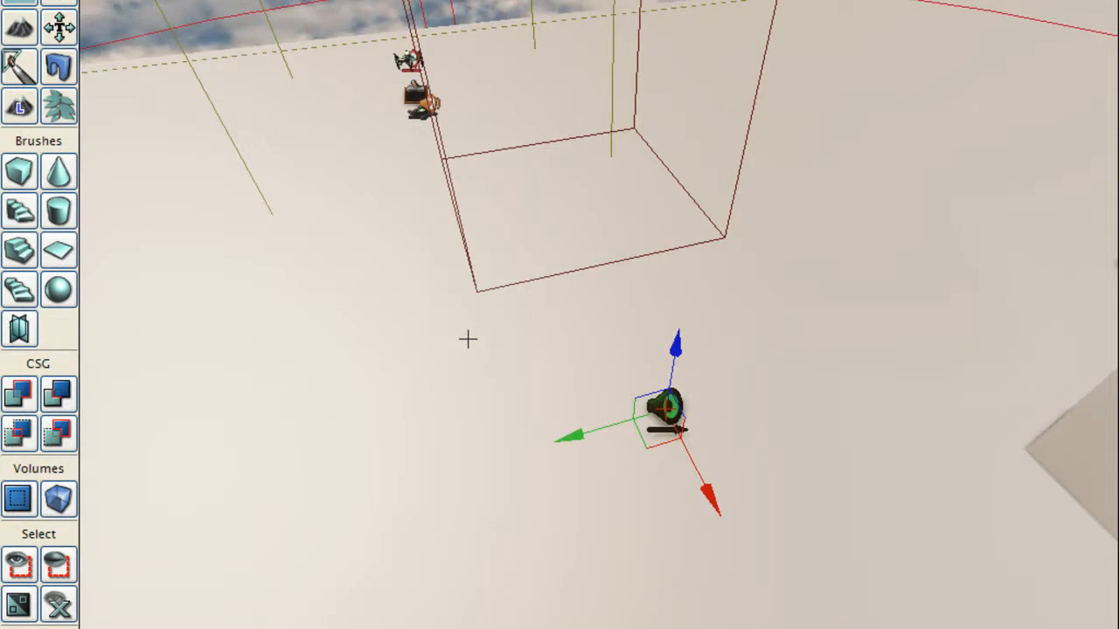
{"action": "right_click_drag", "start_coordinate": [512, 343], "coordinate": [669, 599]}
{"action": "left_click", "coordinate": [721, 328]}
{"action": "left_click", "coordinate": [619, 626]}
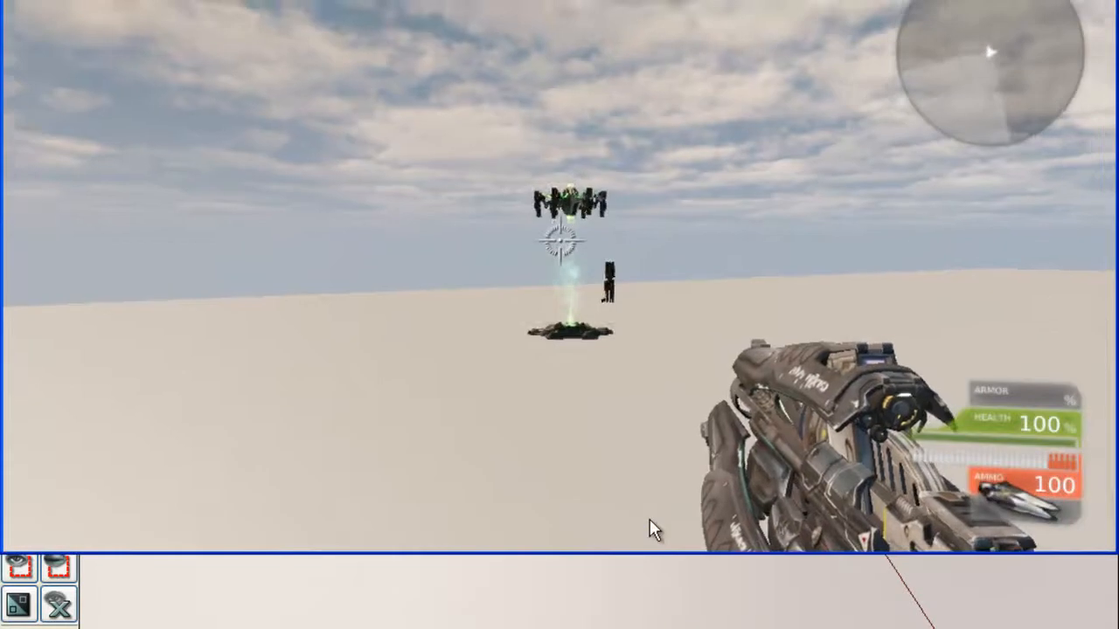
{"action": "key", "text": "Escape"}
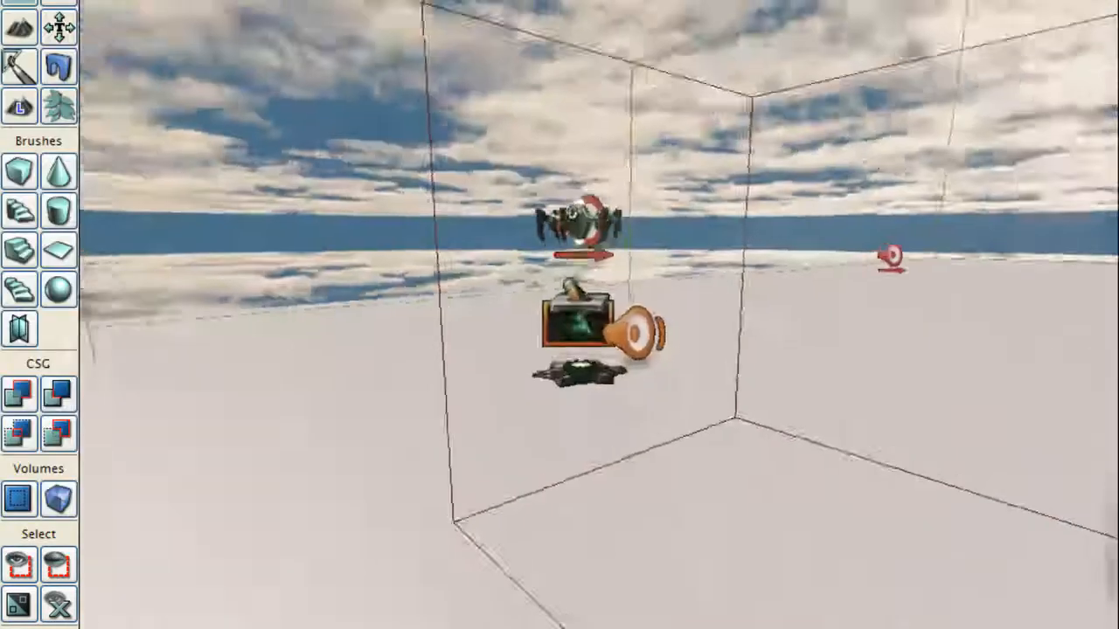
Step: Delete the ambient sound actor beside the trigger at the weapon pickup
{"action": "key", "text": "Delete"}
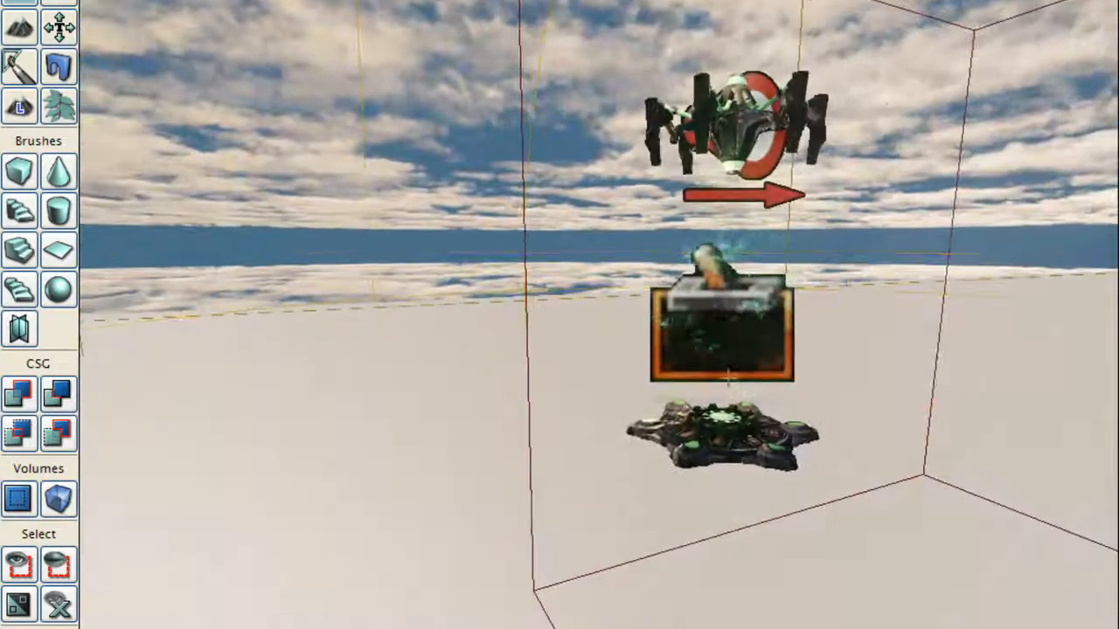
{"action": "right_click_drag", "start_coordinate": [739, 367], "coordinate": [652, 452]}
{"action": "key", "text": "s"}
{"action": "key", "text": "d"}
Step: Play the level from the floor near the pickup, collect the weapon, and fire it at the cube
{"action": "right_click", "coordinate": [400, 527]}
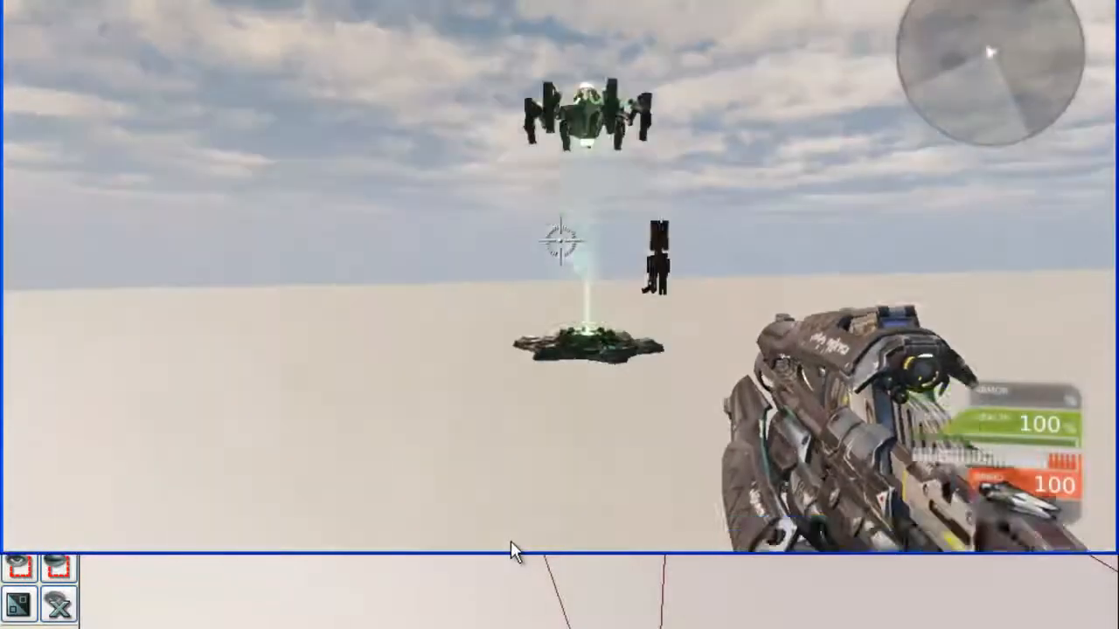
{"action": "key", "text": "w"}
{"action": "key", "text": "a"}
{"action": "key", "text": "a"}
{"action": "key", "text": "w"}
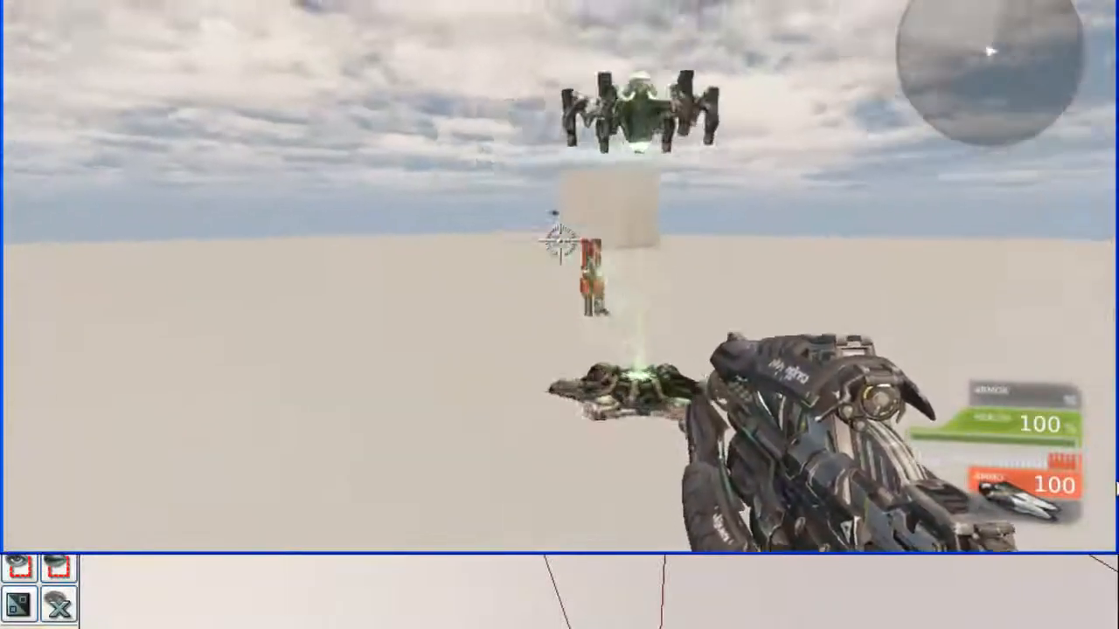
{"action": "key", "text": "w"}
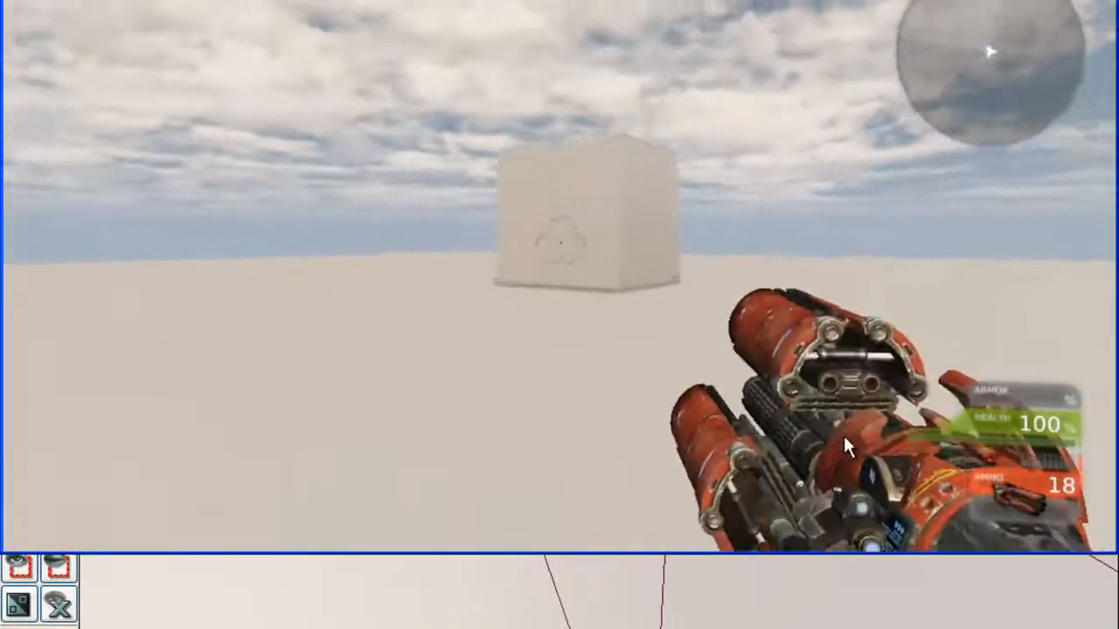
{"action": "key", "text": "w"}
{"action": "left_click", "coordinate": [844, 383]}
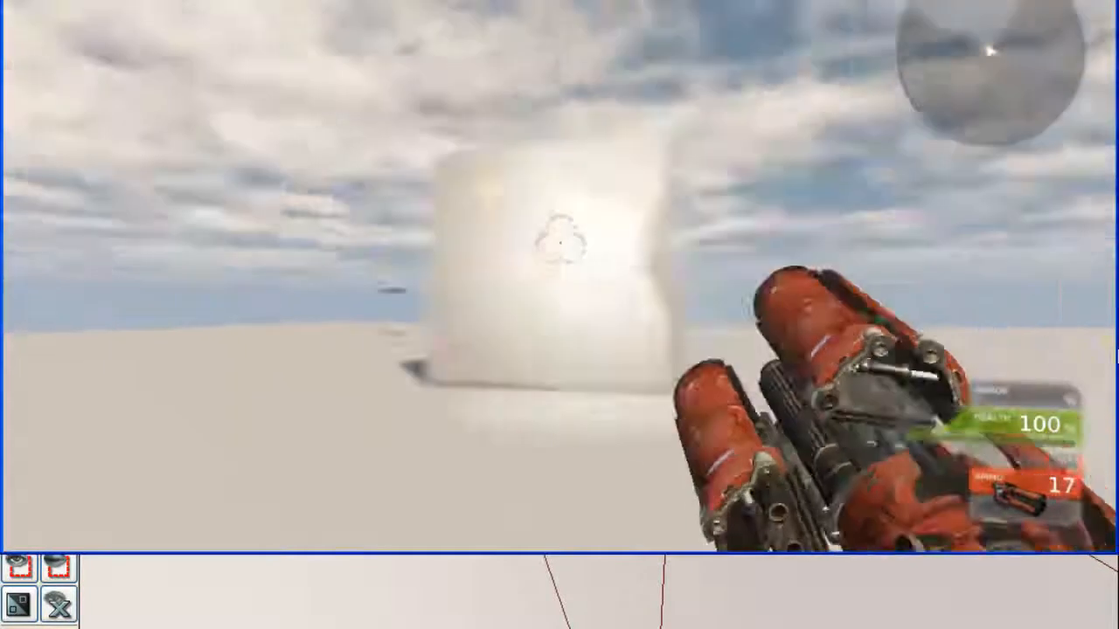
{"action": "key", "text": "w"}
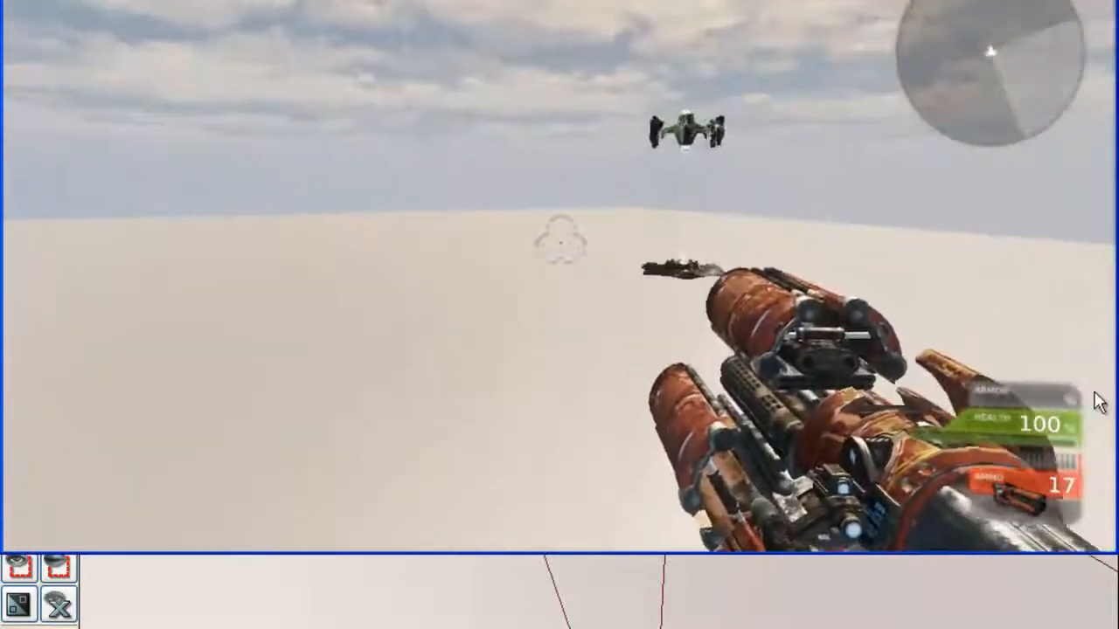
Step: Fire repeated shots at the cube while approaching it, back away, and end the play session
{"action": "key", "text": "w"}
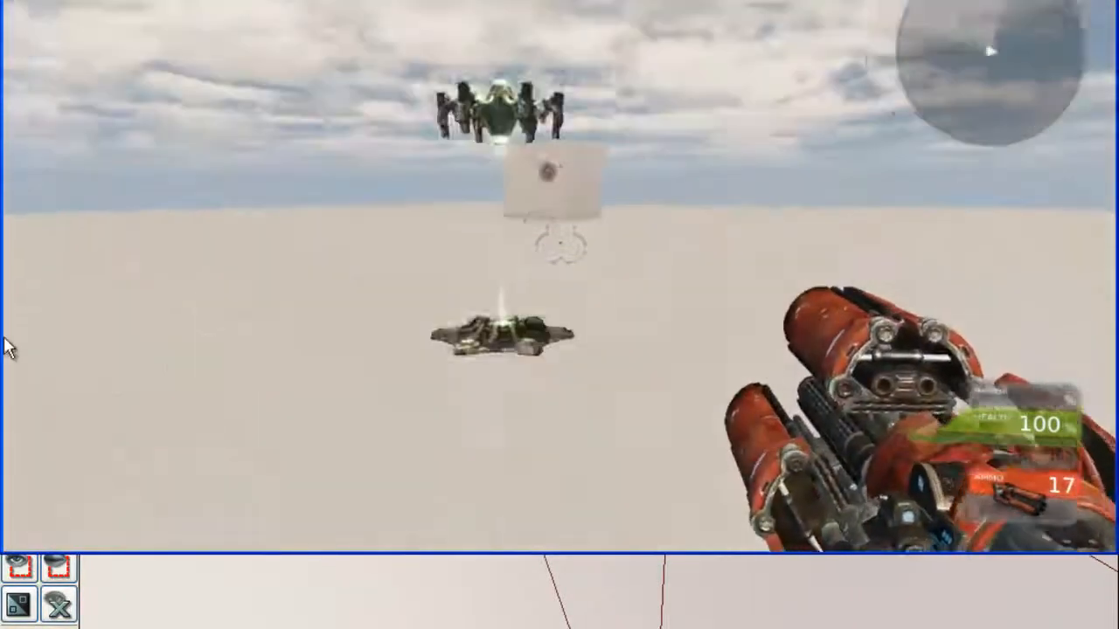
{"action": "key", "text": "w"}
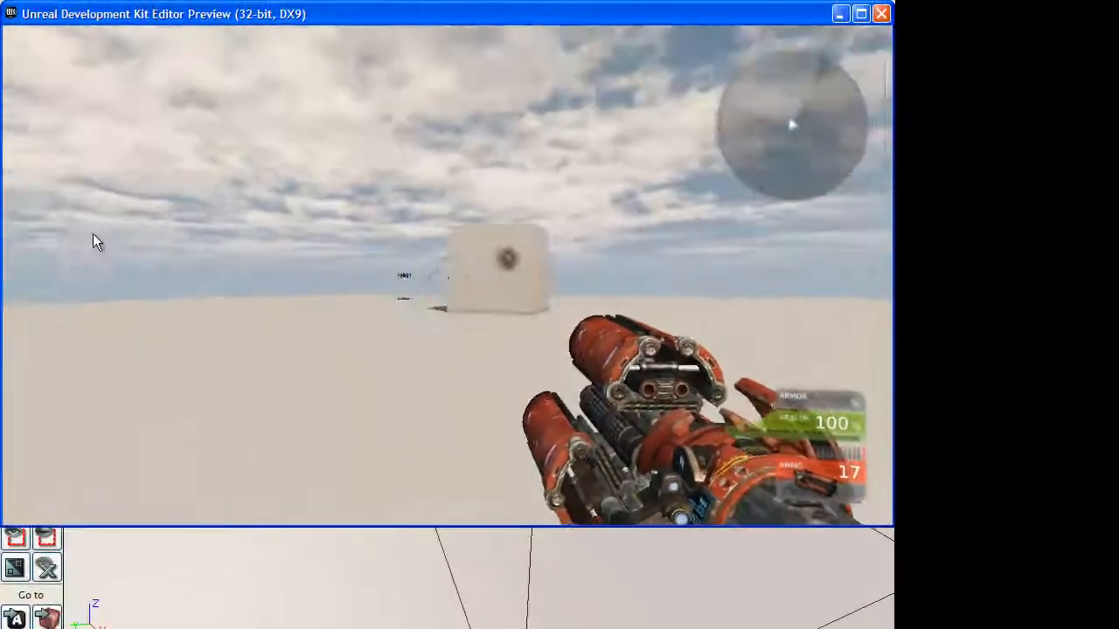
{"action": "left_click", "coordinate": [106, 226]}
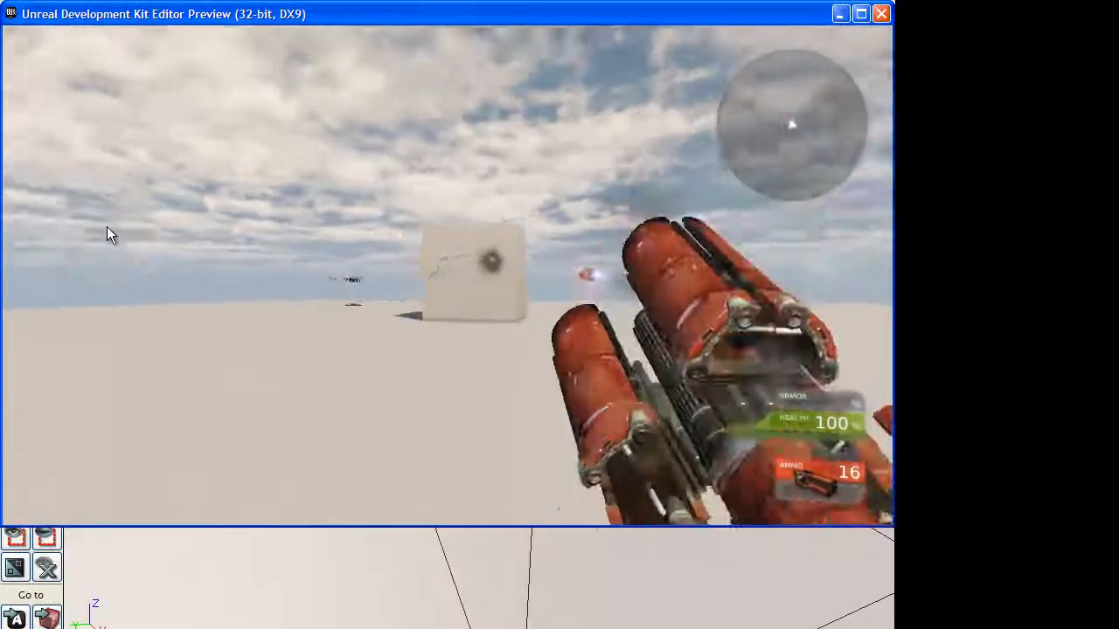
{"action": "left_click", "coordinate": [157, 223]}
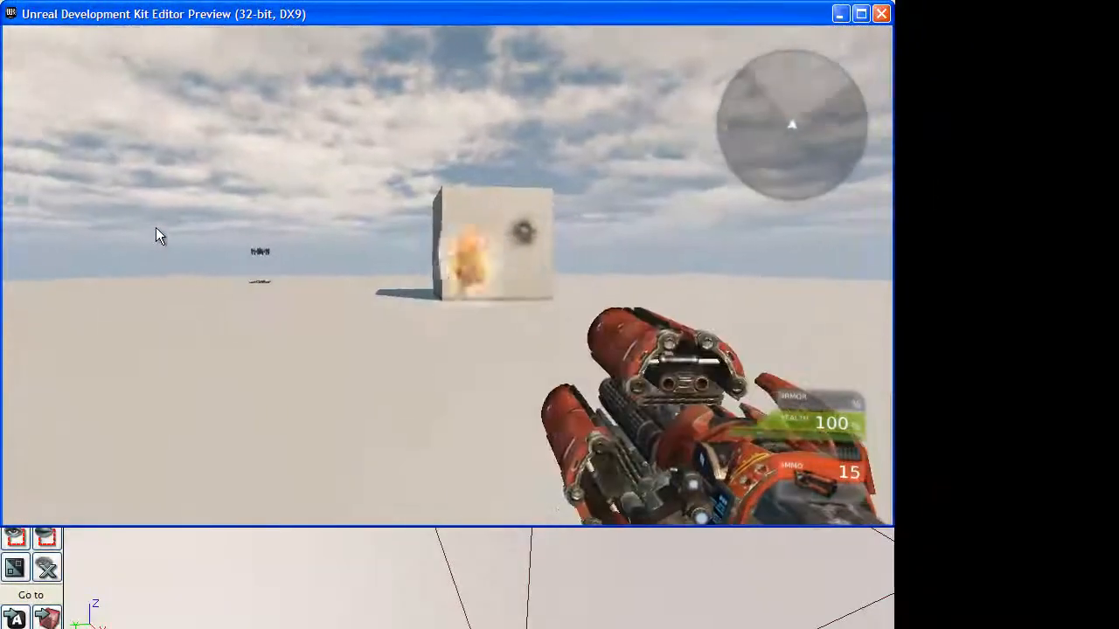
{"action": "left_click", "coordinate": [161, 203]}
{"action": "left_click", "coordinate": [161, 203]}
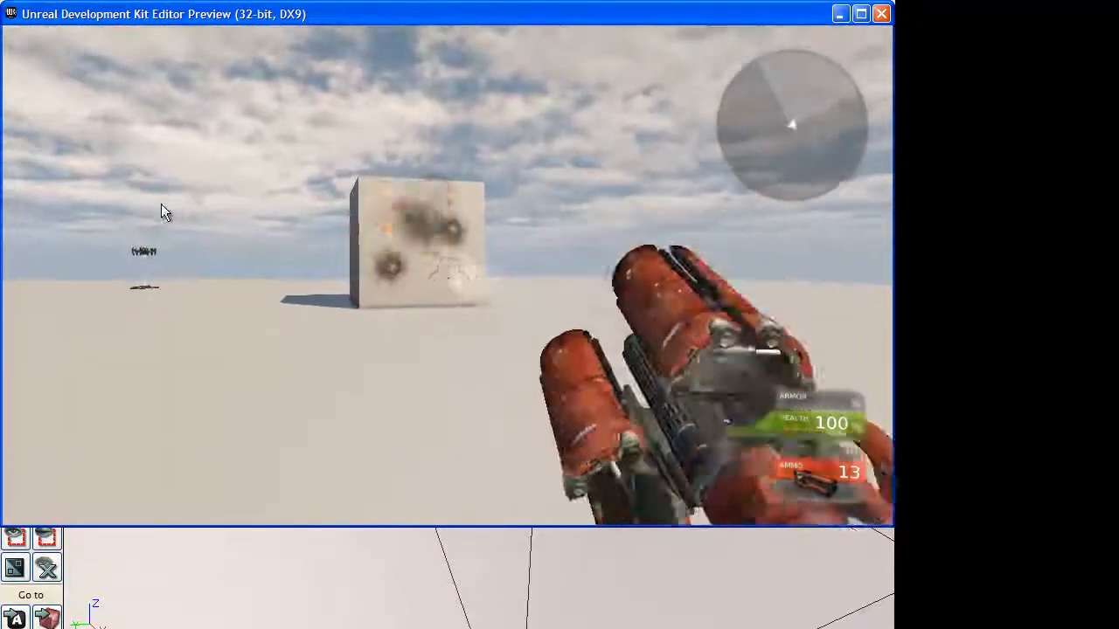
{"action": "key", "text": "w"}
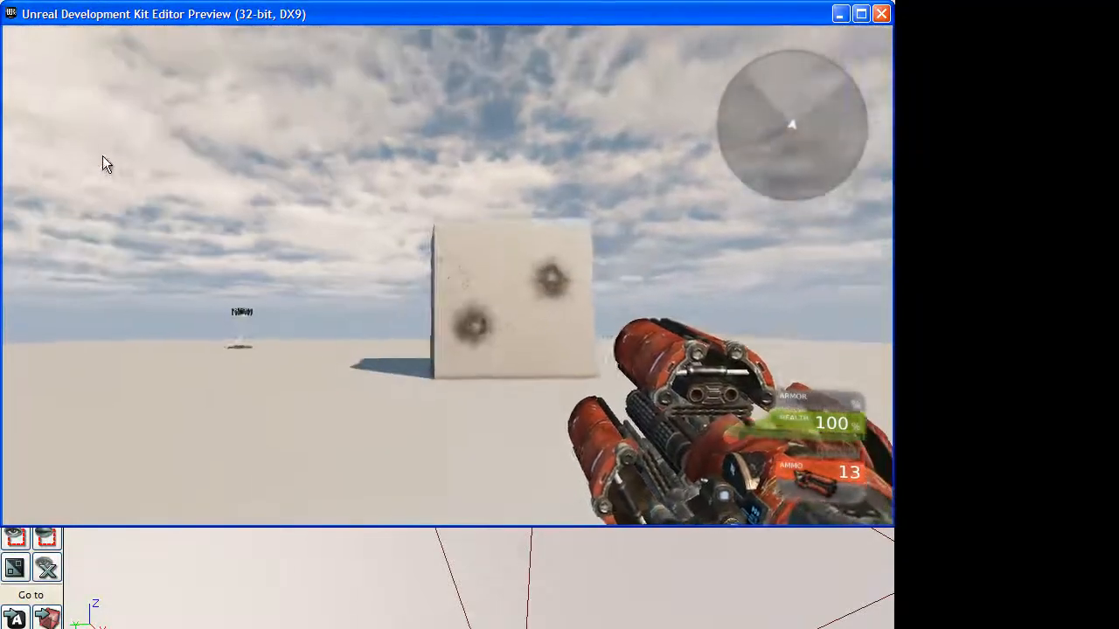
{"action": "left_click", "coordinate": [106, 140]}
{"action": "left_click", "coordinate": [143, 178]}
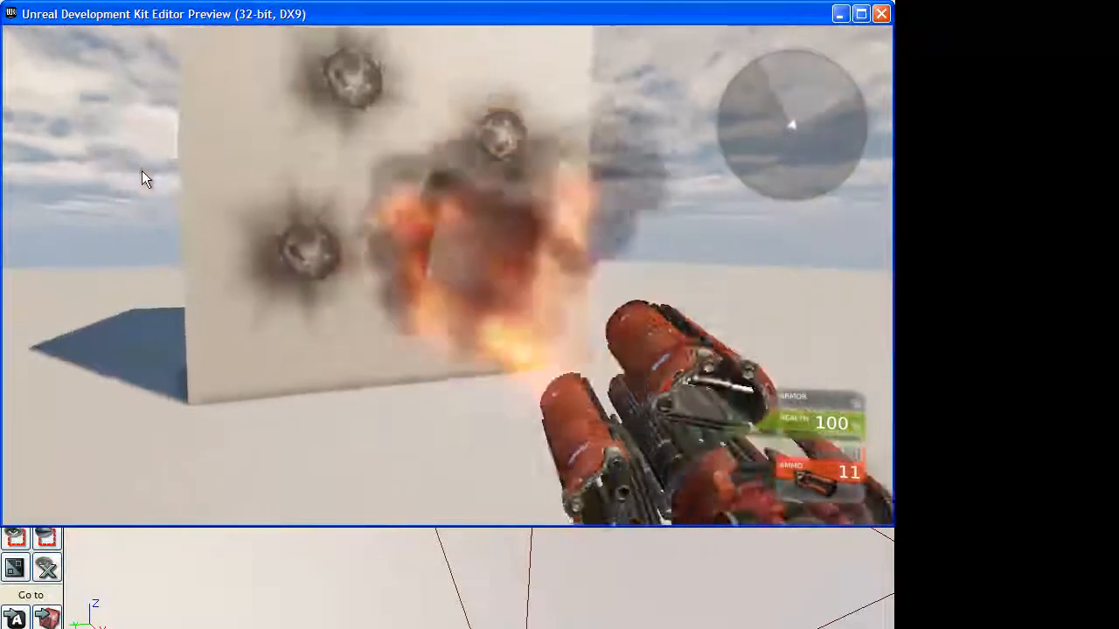
{"action": "left_click", "coordinate": [82, 156]}
{"action": "key", "text": "s"}
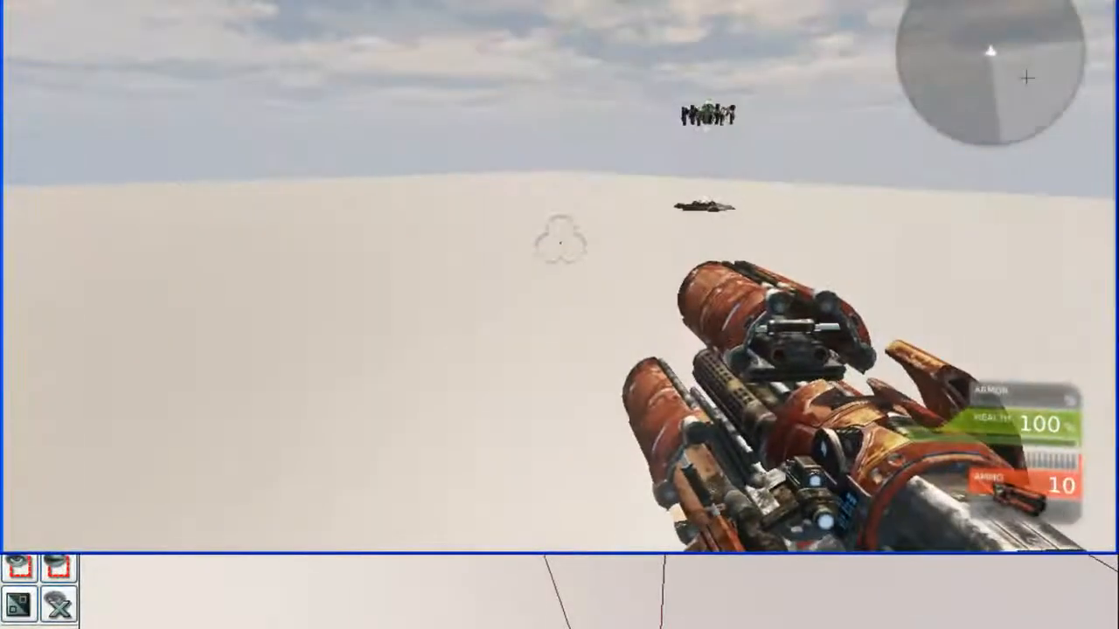
{"action": "key", "text": "Escape"}
Step: Try to add an AmbientSoundSimple actor with A_Vehicle_Cicada_MissleLoad01 on the open floor
{"action": "right_click_drag", "start_coordinate": [617, 254], "coordinate": [546, 321]}
{"action": "middle_click_drag", "start_coordinate": [420, 256], "coordinate": [656, 266]}
{"action": "key", "text": "alt+Tab"}
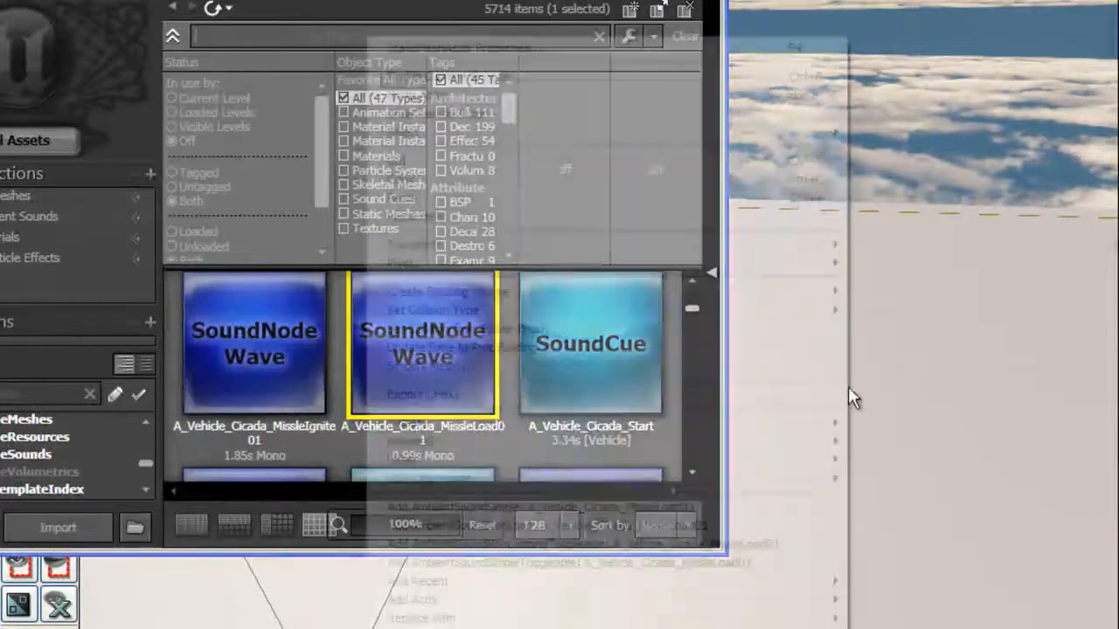
{"action": "right_click", "coordinate": [847, 386]}
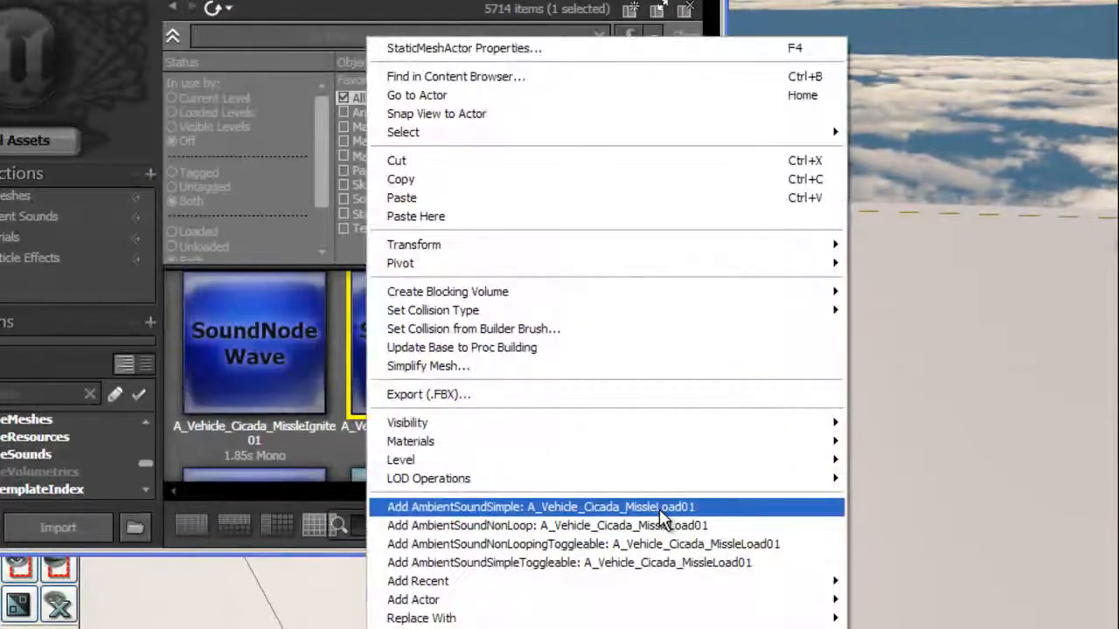
{"action": "left_click", "coordinate": [659, 508]}
Step: Play the level from the open floor away from the weapon pickup and exit the play session
{"action": "right_click", "coordinate": [880, 574]}
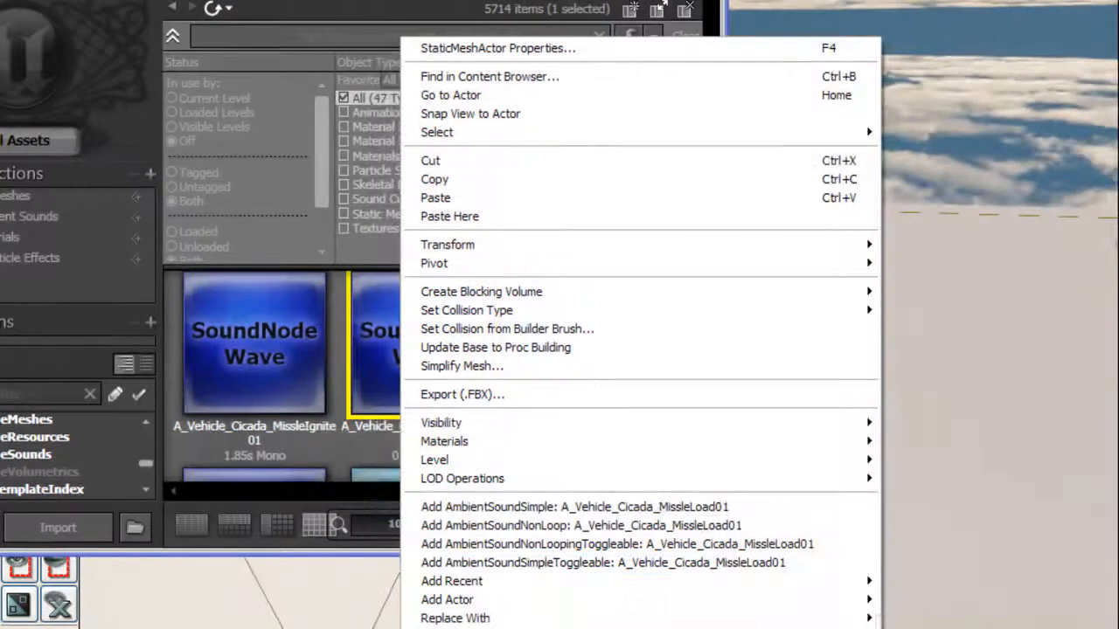
{"action": "left_click", "coordinate": [752, 628]}
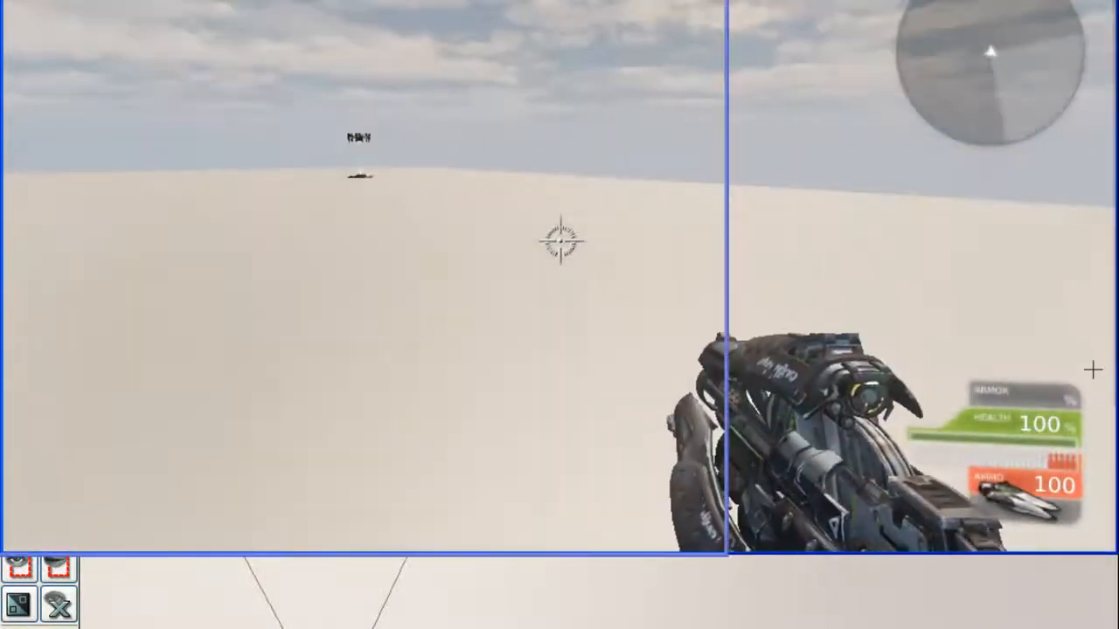
{"action": "key", "text": "Escape"}
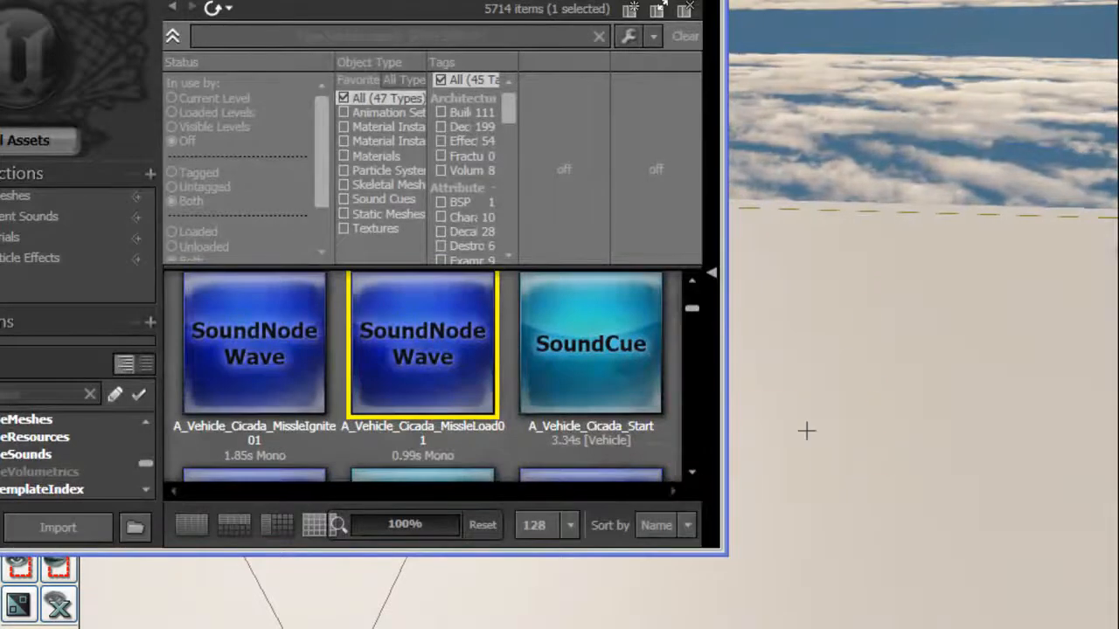
Step: Add an AmbientSoundNonLoop and an AmbientSoundNonLoopingToggleable actor, both using A_Vehicle_Cicada_MissleLoad01, at separate spots on the open floor
{"action": "right_click", "coordinate": [799, 469]}
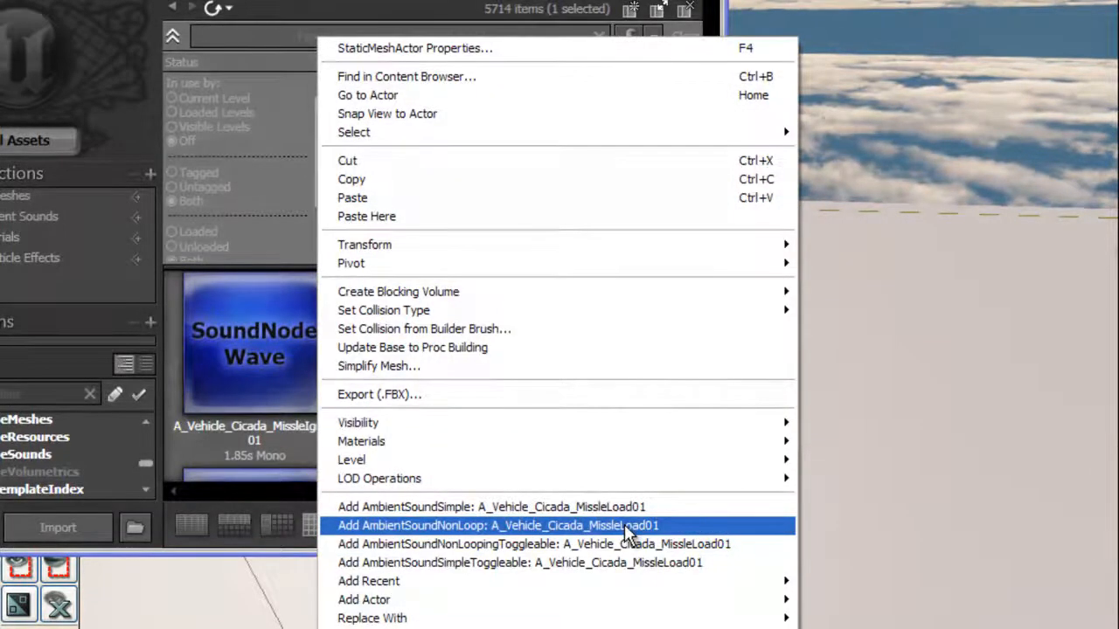
{"action": "left_click", "coordinate": [624, 524]}
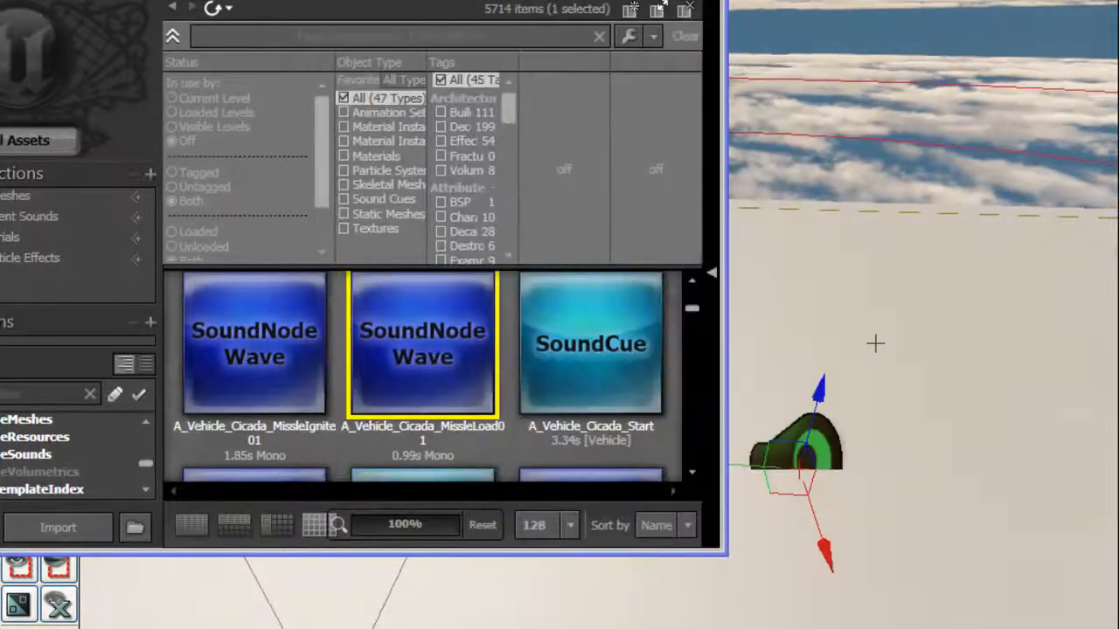
{"action": "right_click", "coordinate": [875, 344]}
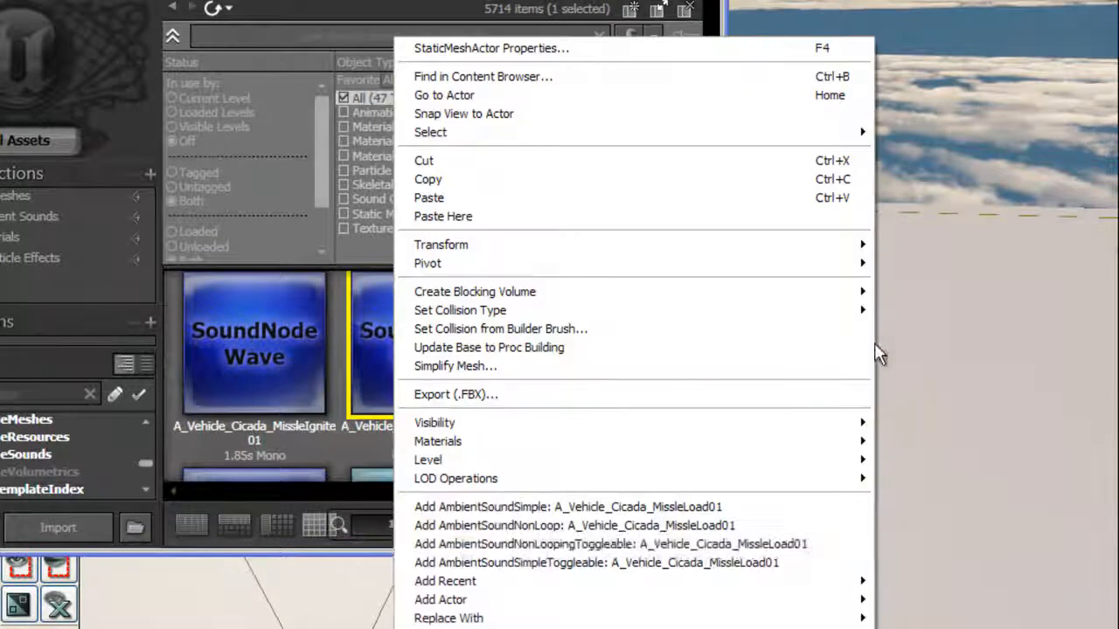
{"action": "left_click", "coordinate": [737, 541]}
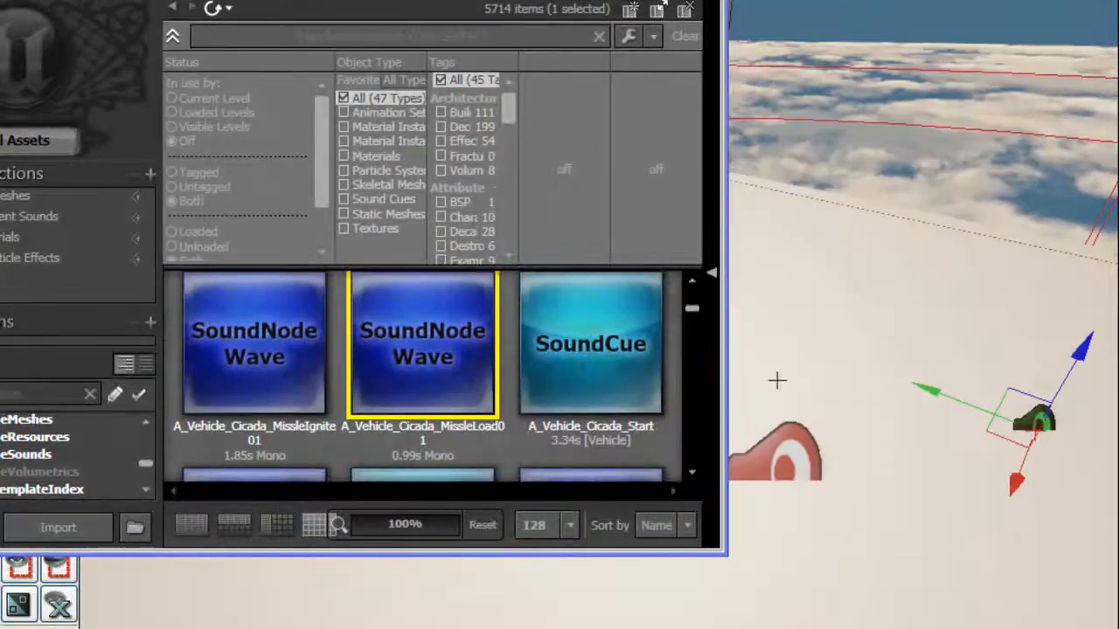
Step: Play the level from the floor beside the two new sound actors and exit the play session
{"action": "right_click", "coordinate": [920, 529]}
{"action": "left_click", "coordinate": [817, 625]}
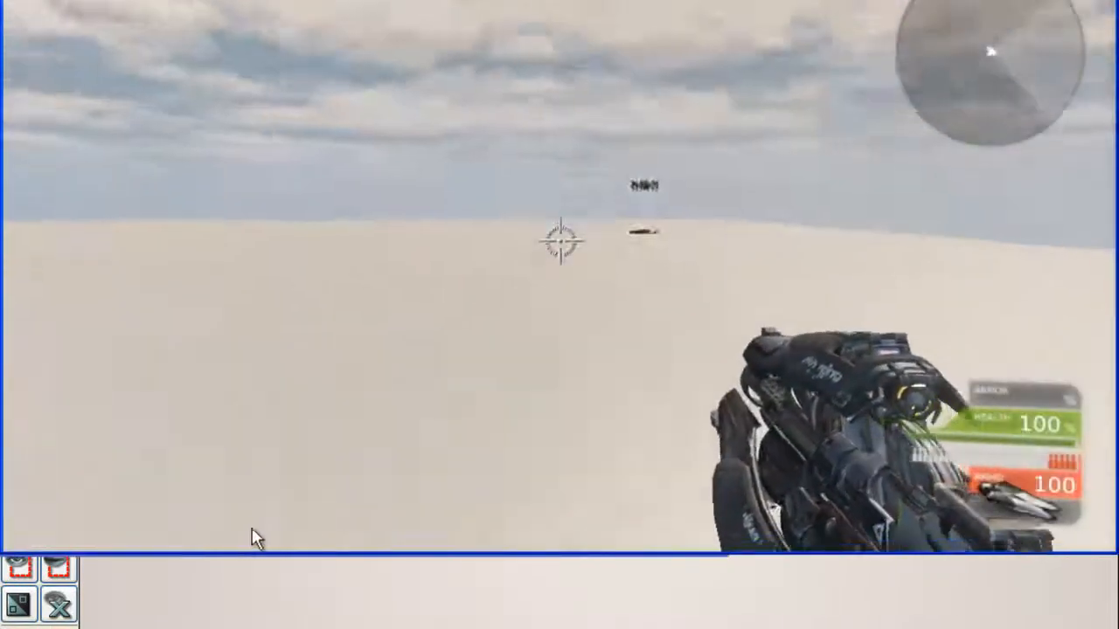
{"action": "key", "text": "Escape"}
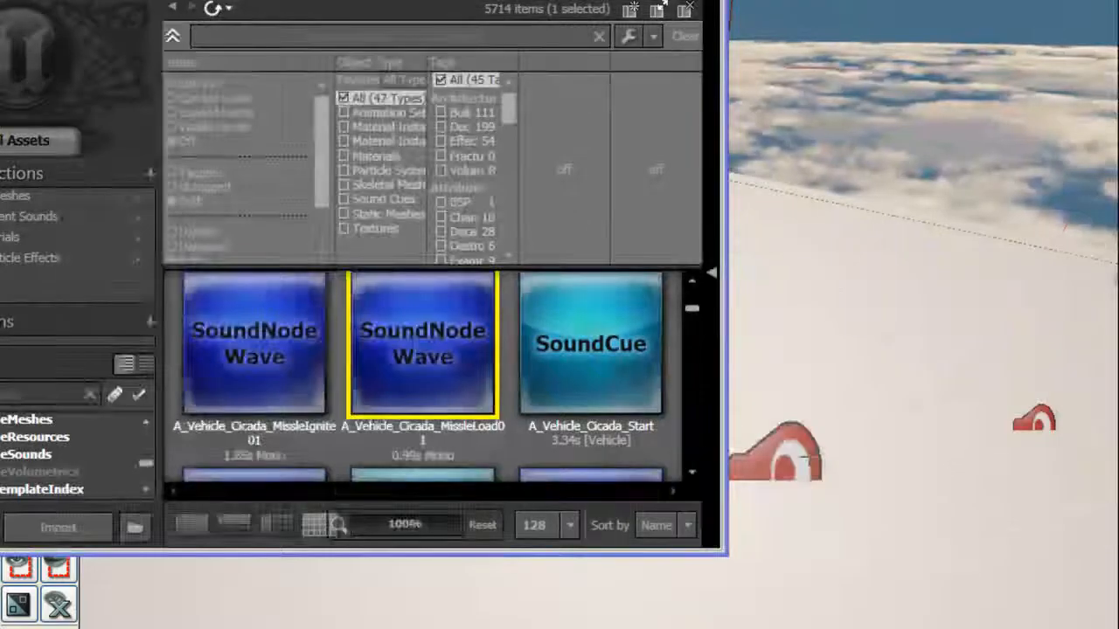
Step: Disable Auto Play on the AmbientSoundNonLoop actor and check the properties of the AmbientSoundNonLoopingToggleable actor
{"action": "double_click", "coordinate": [787, 454]}
{"action": "left_click", "coordinate": [276, 199]}
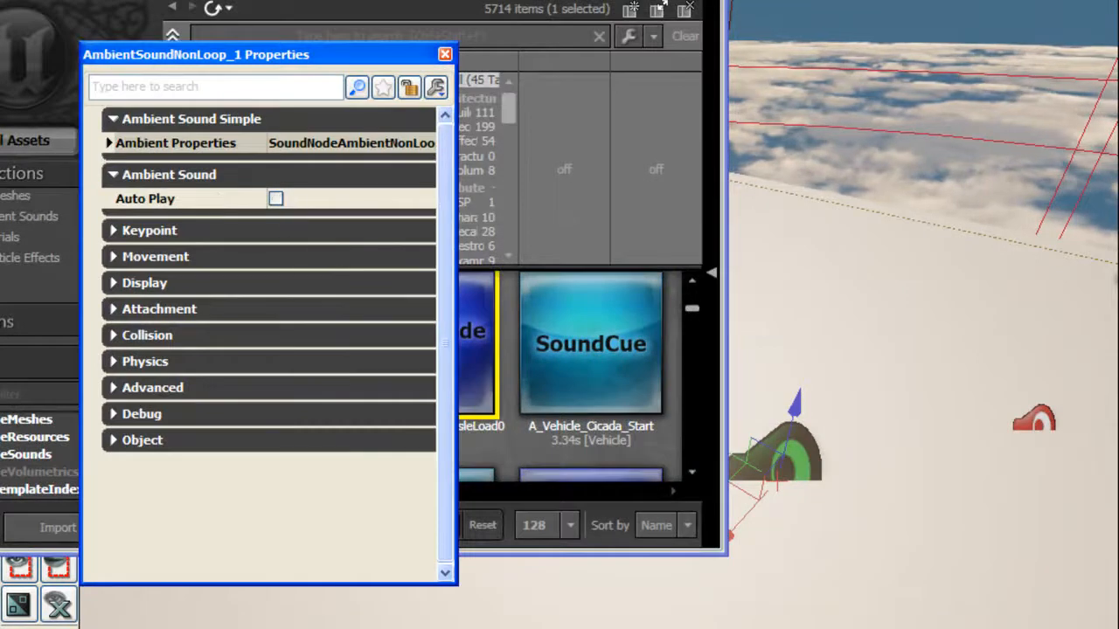
{"action": "left_click", "coordinate": [1040, 418]}
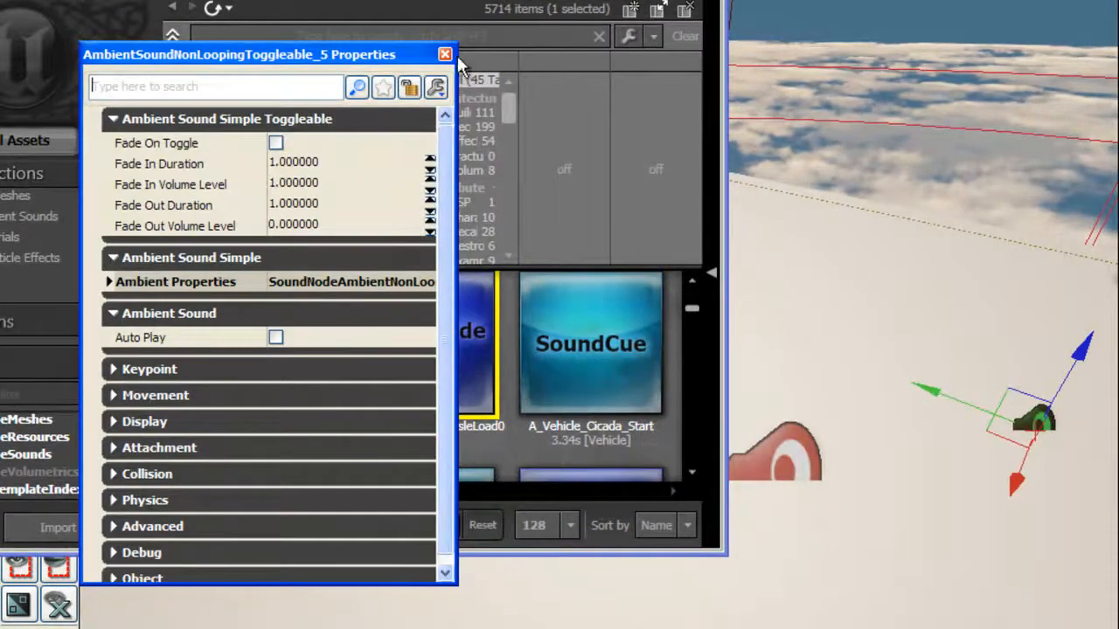
{"action": "left_click", "coordinate": [445, 55]}
Step: Replay the level near the sound actors to test the Auto Play change, and end the session
{"action": "right_click", "coordinate": [922, 606]}
{"action": "left_click", "coordinate": [929, 614]}
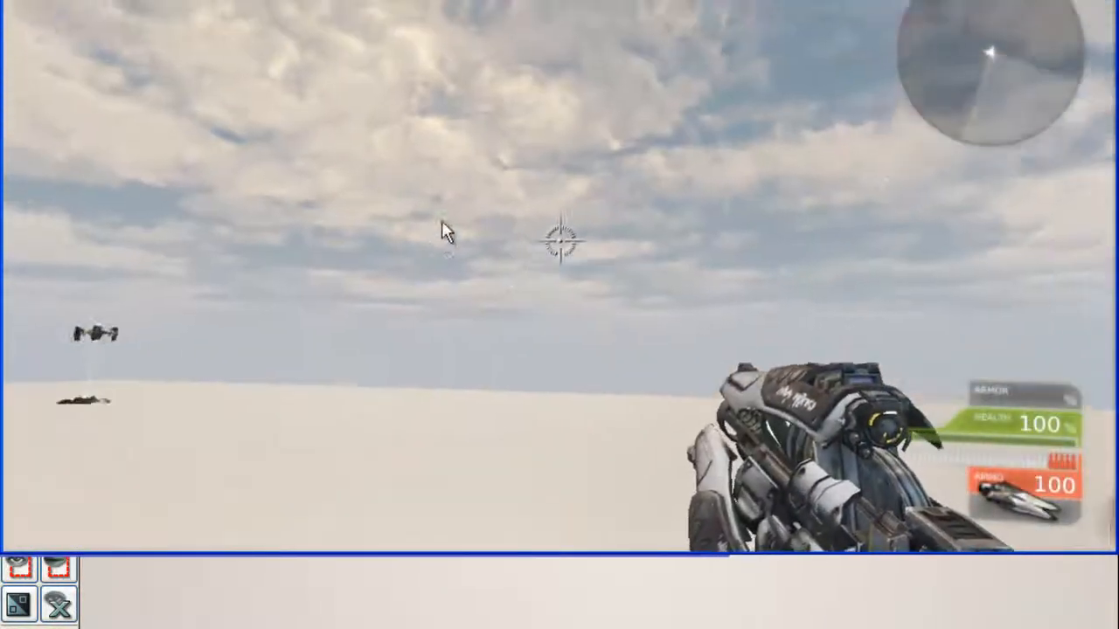
{"action": "key", "text": "Escape"}
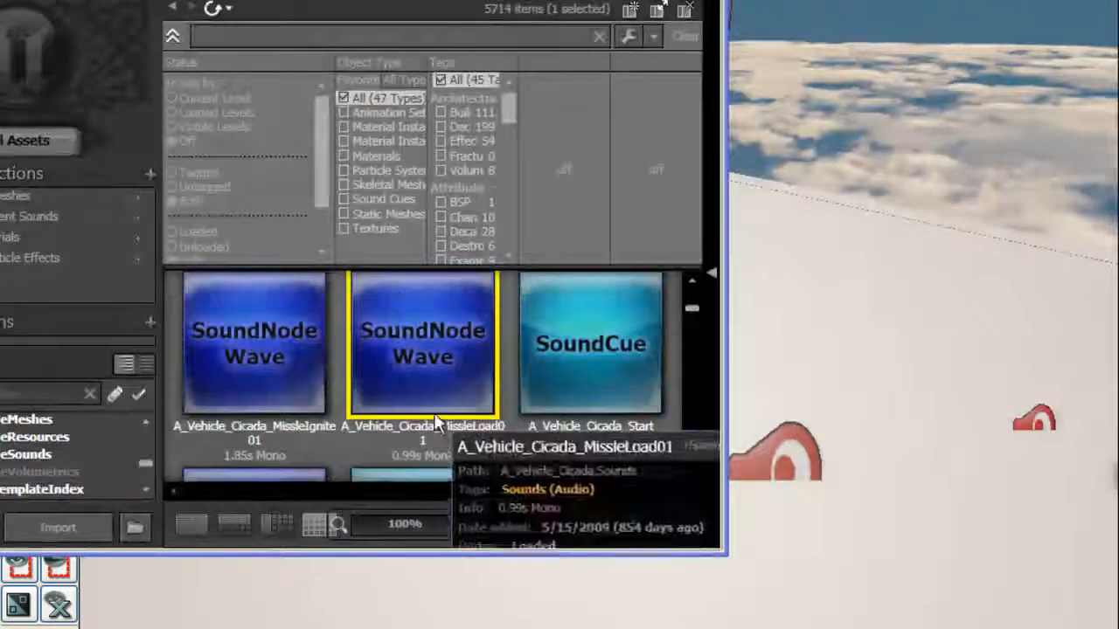
Step: Add an AmbientSoundSimpleToggleable actor with A_Vehicle_Cicada_MissleLoad01 beside the non-looping toggleable sound and inspect its properties
{"action": "right_click", "coordinate": [979, 480]}
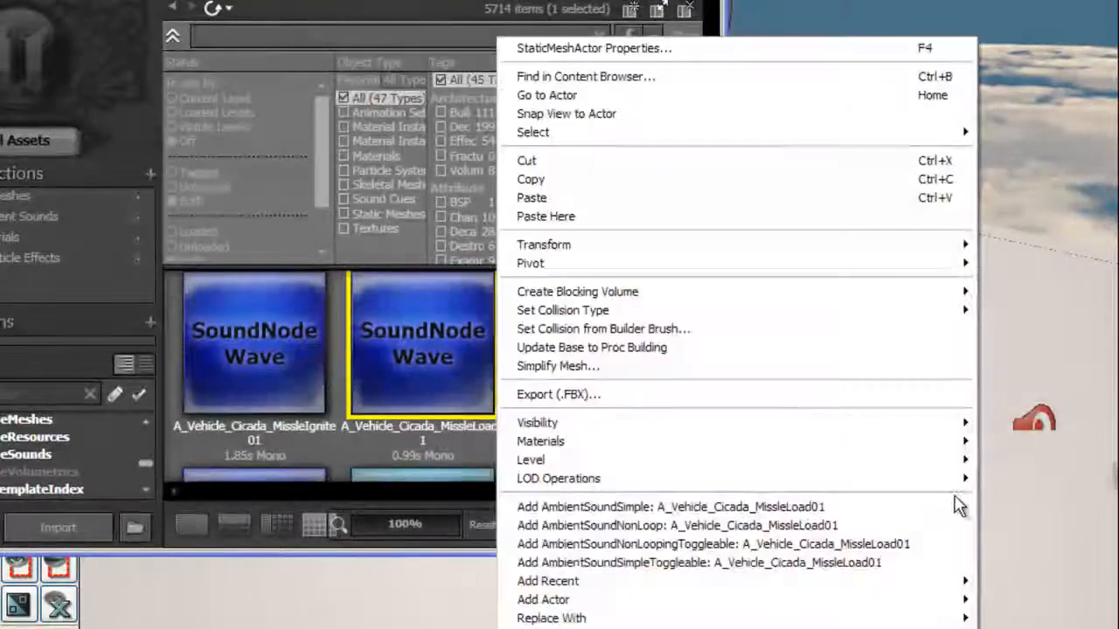
{"action": "left_click", "coordinate": [904, 567]}
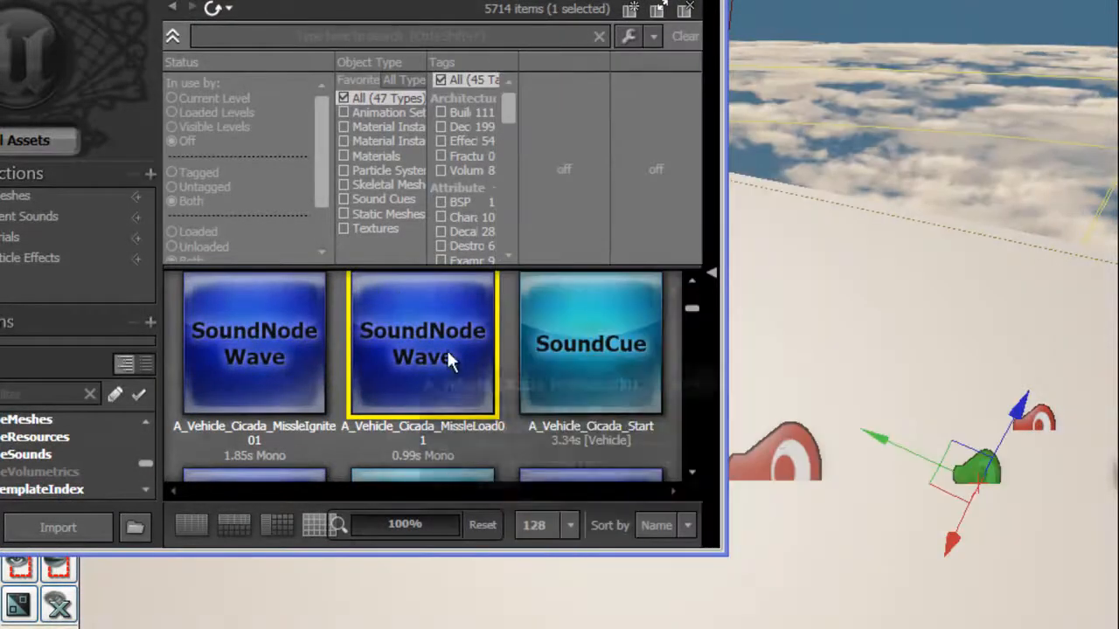
{"action": "double_click", "coordinate": [983, 464]}
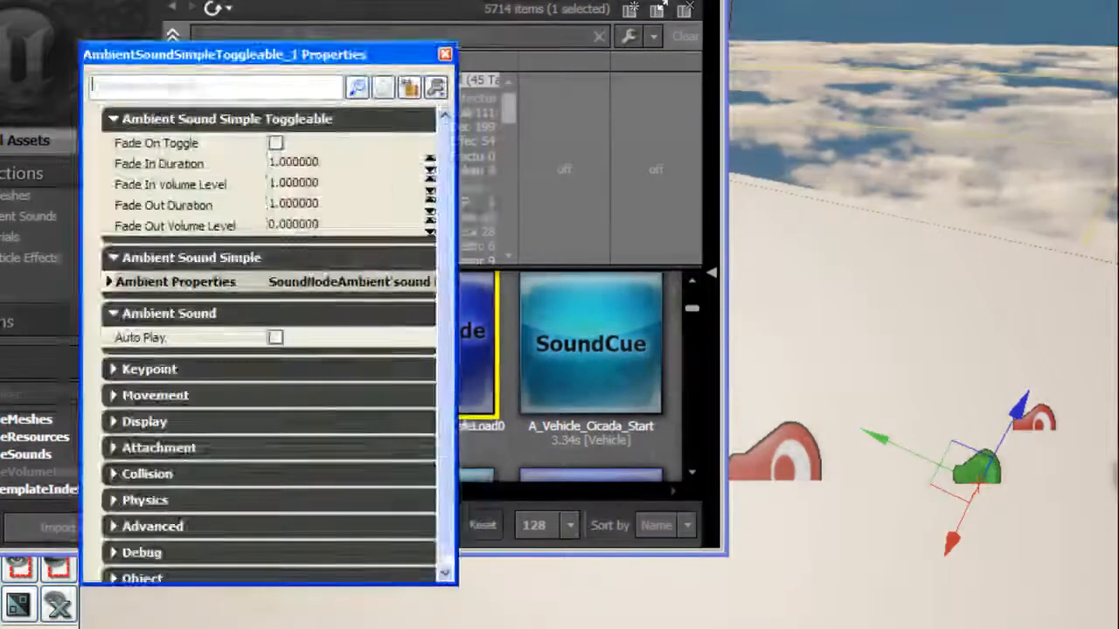
{"action": "left_click", "coordinate": [445, 54]}
Step: Dismiss the Content Browser and clear the actor selection with the placed sound actors in view
{"action": "left_click", "coordinate": [712, 2]}
{"action": "right_click_drag", "start_coordinate": [752, 289], "coordinate": [878, 345]}
{"action": "left_click", "coordinate": [702, 229]}
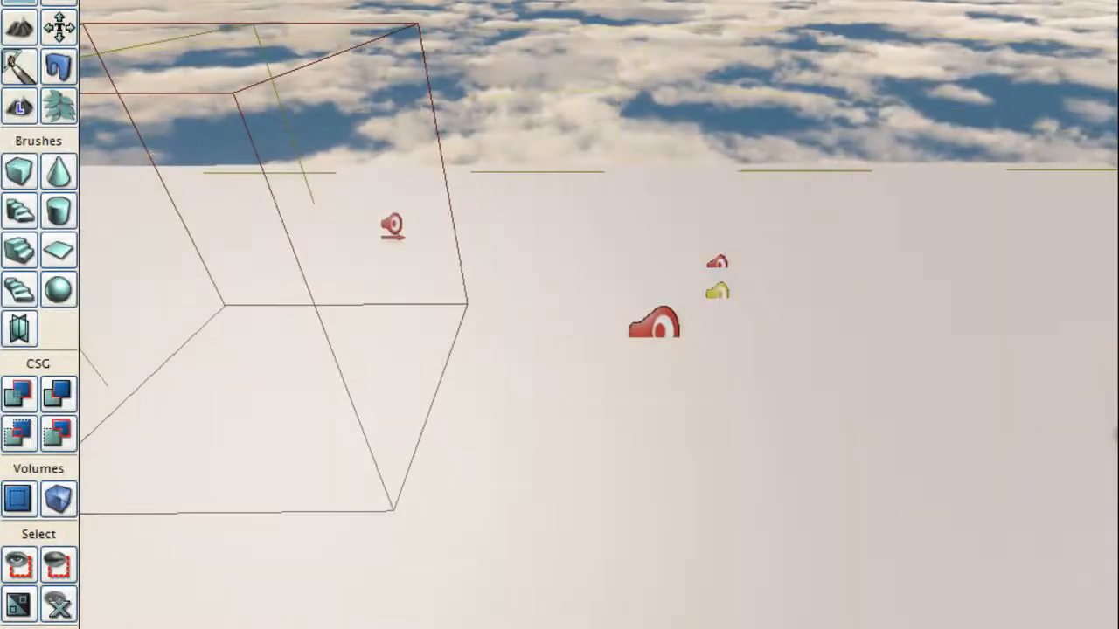
Step: In the level's Kismet sequence, move the Play Sound node slightly farther from the Toggle node
{"action": "left_click", "coordinate": [532, 2]}
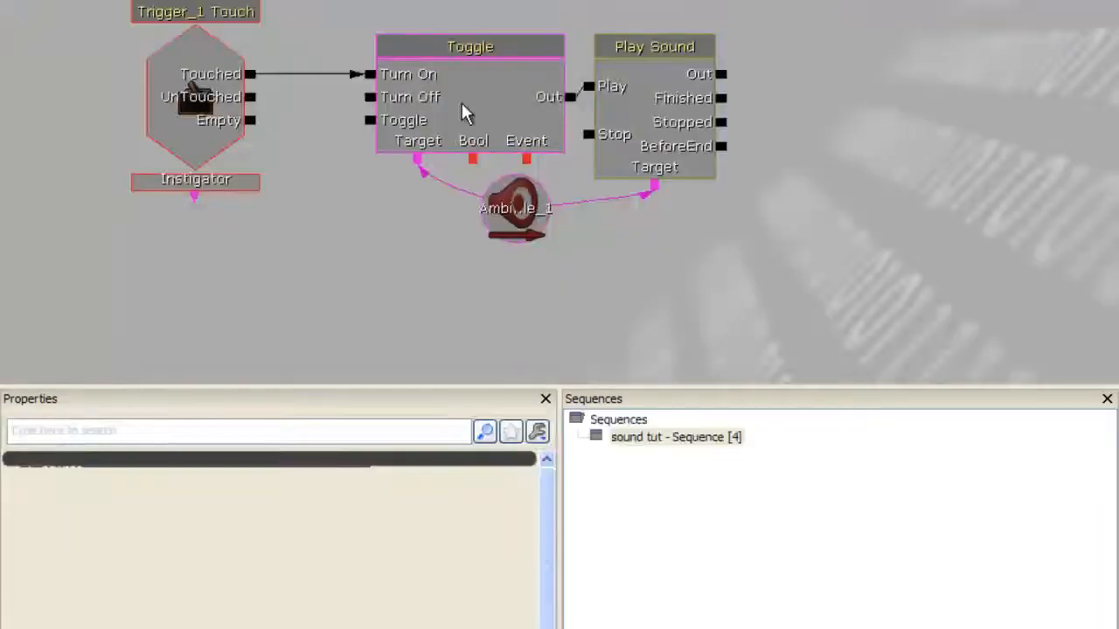
{"action": "scroll", "coordinate": [475, 242], "scroll_direction": "down", "scroll_amount": 2}
{"action": "scroll", "coordinate": [479, 131], "scroll_direction": "down", "scroll_amount": 4}
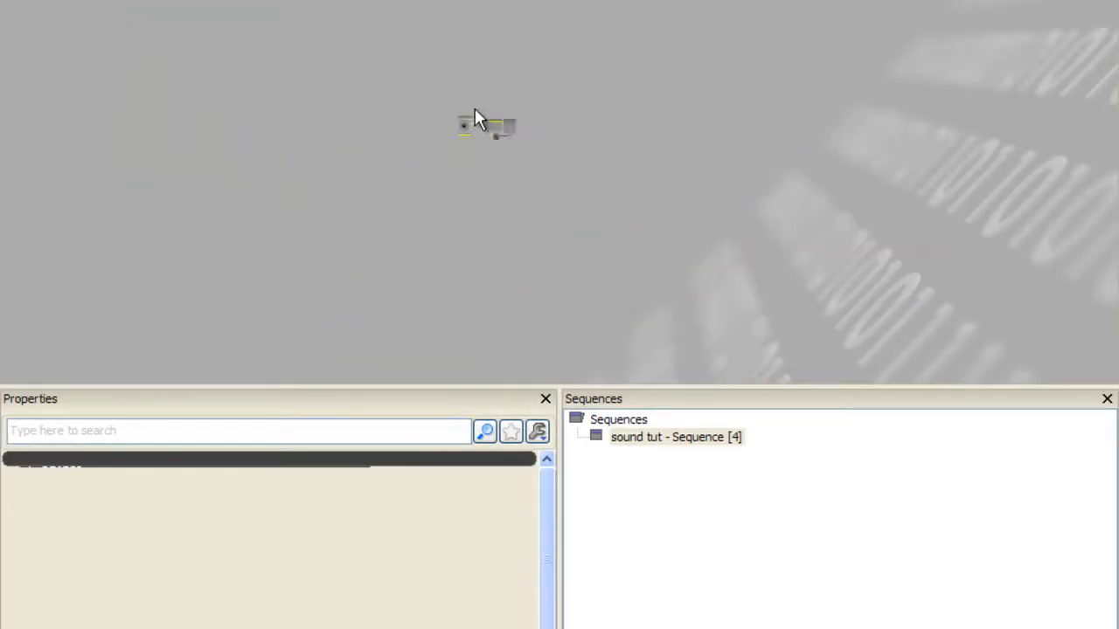
{"action": "scroll", "coordinate": [475, 118], "scroll_direction": "up", "scroll_amount": 6}
{"action": "left_click_drag", "start_coordinate": [475, 97], "coordinate": [532, 208]}
{"action": "left_click", "coordinate": [532, 46]}
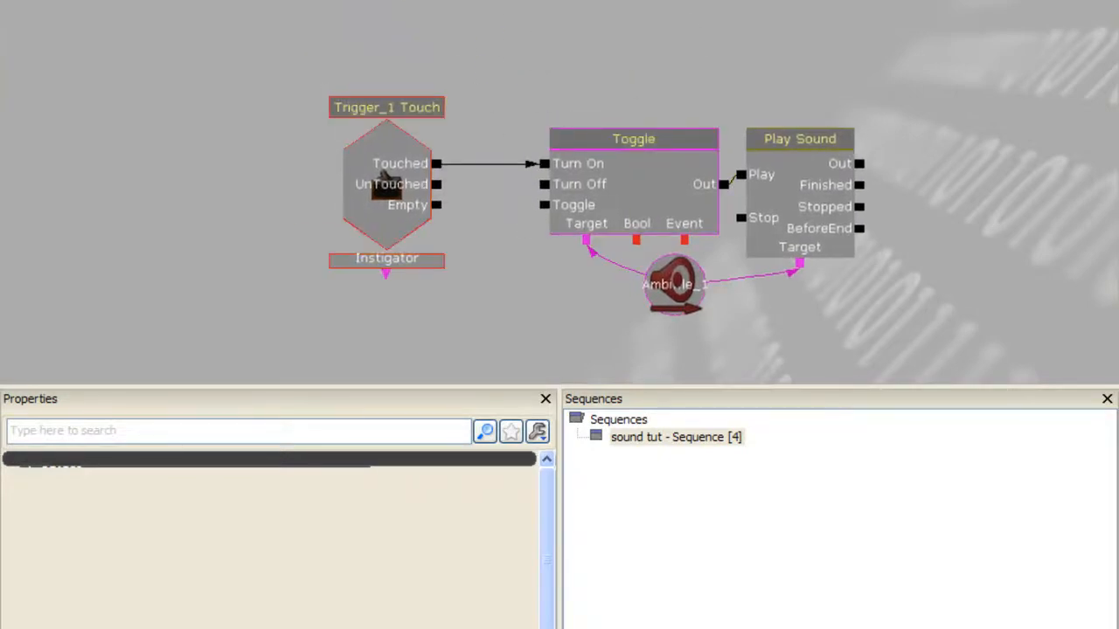
{"action": "left_click", "coordinate": [833, 185]}
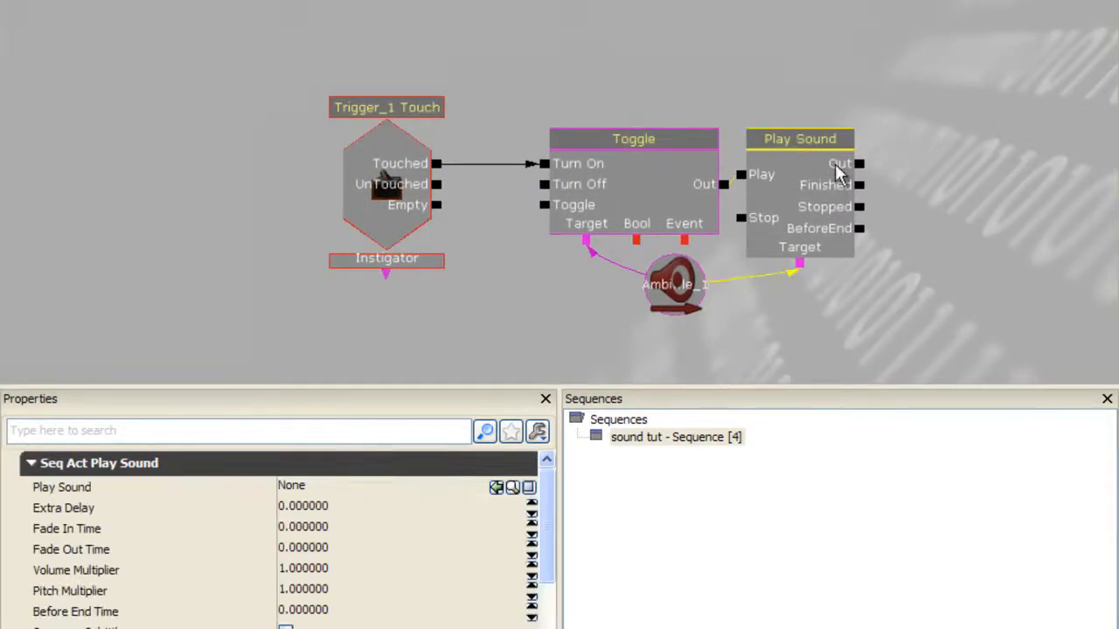
{"action": "left_click_drag", "start_coordinate": [784, 188], "coordinate": [815, 184]}
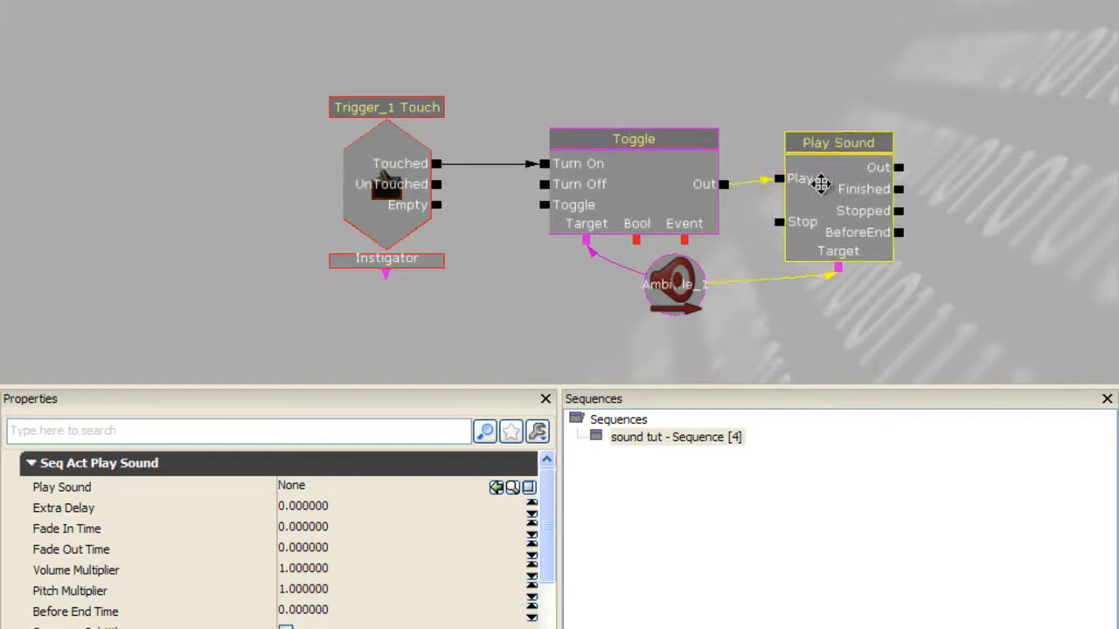
{"action": "left_click", "coordinate": [753, 101]}
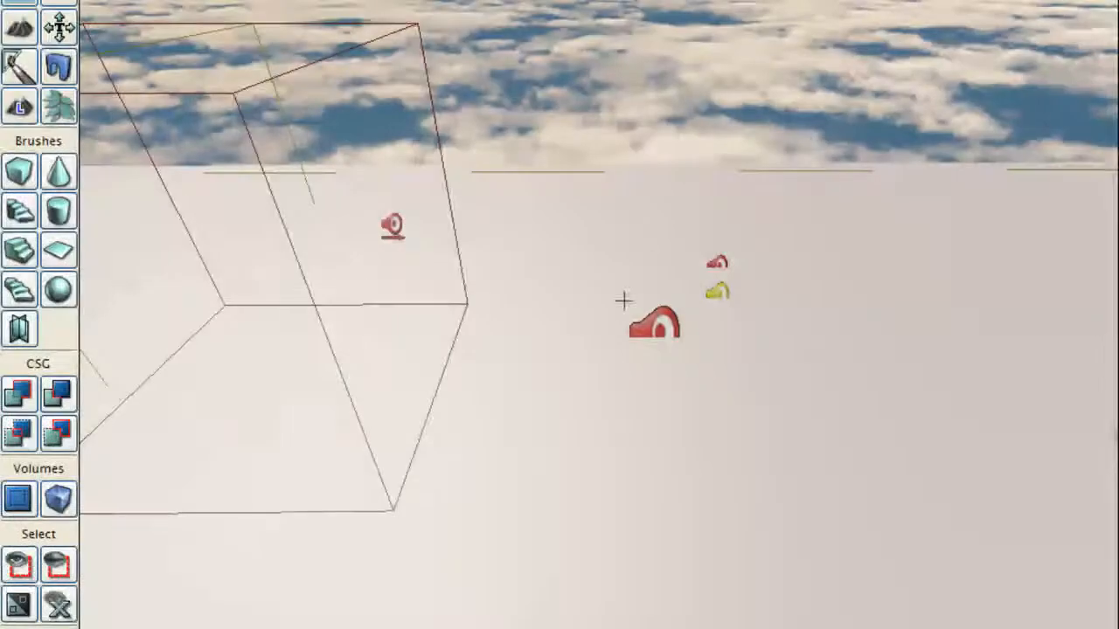
Step: Select the reverb volume around the placed props and review its reverb and ambient zone settings, closing the properties when finished
{"action": "right_click_drag", "start_coordinate": [623, 299], "coordinate": [489, 244]}
{"action": "right_click_drag", "start_coordinate": [371, 77], "coordinate": [319, 274]}
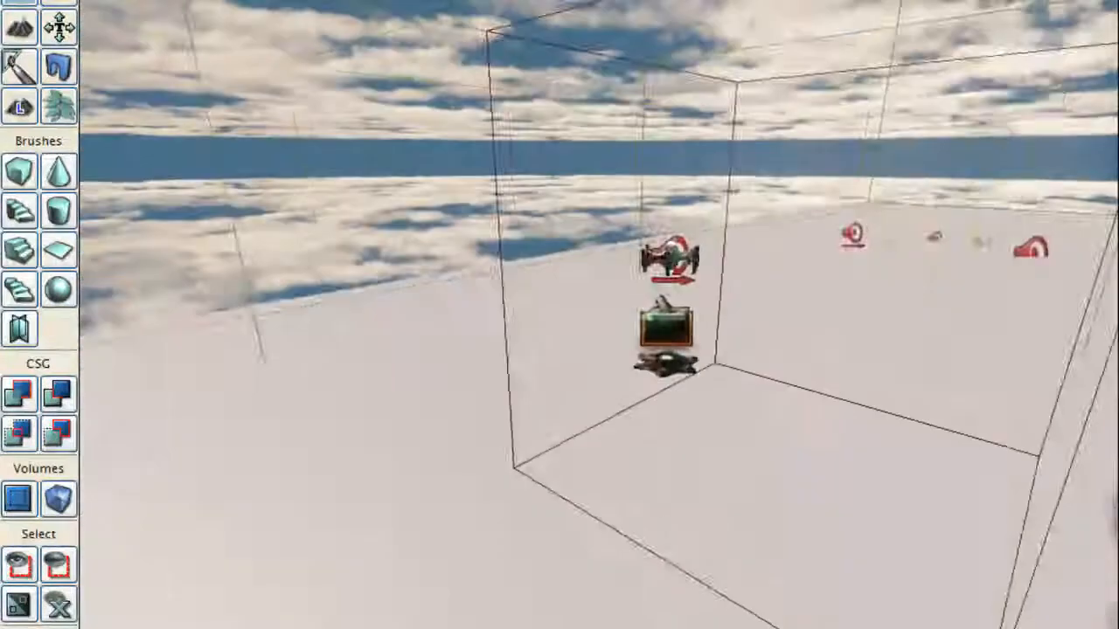
{"action": "left_click", "coordinate": [320, 268]}
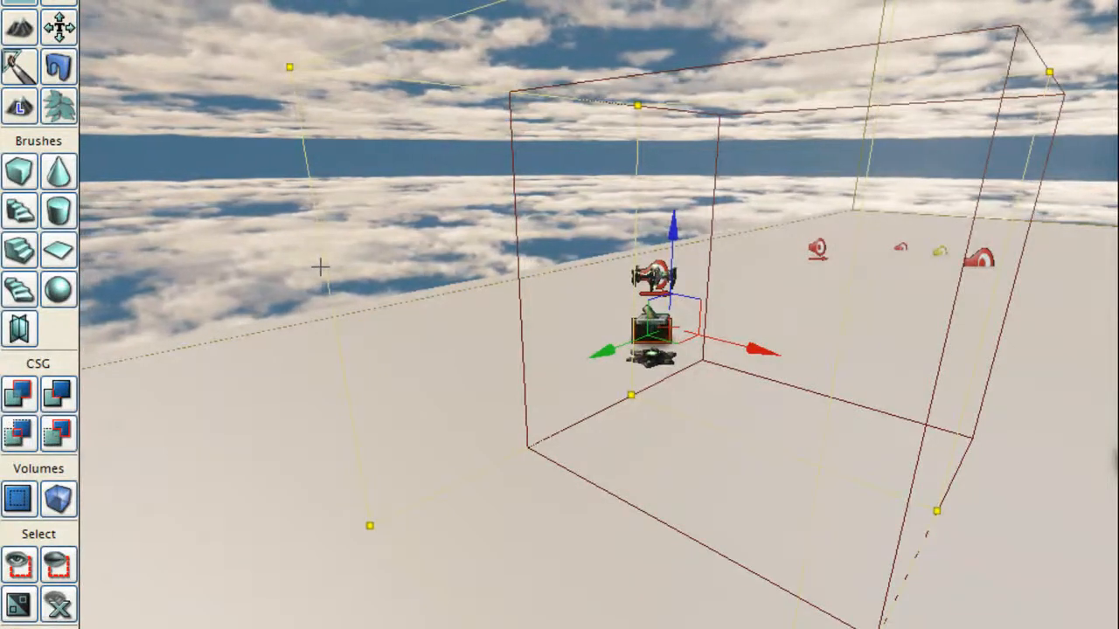
{"action": "right_click_drag", "start_coordinate": [341, 230], "coordinate": [567, 240]}
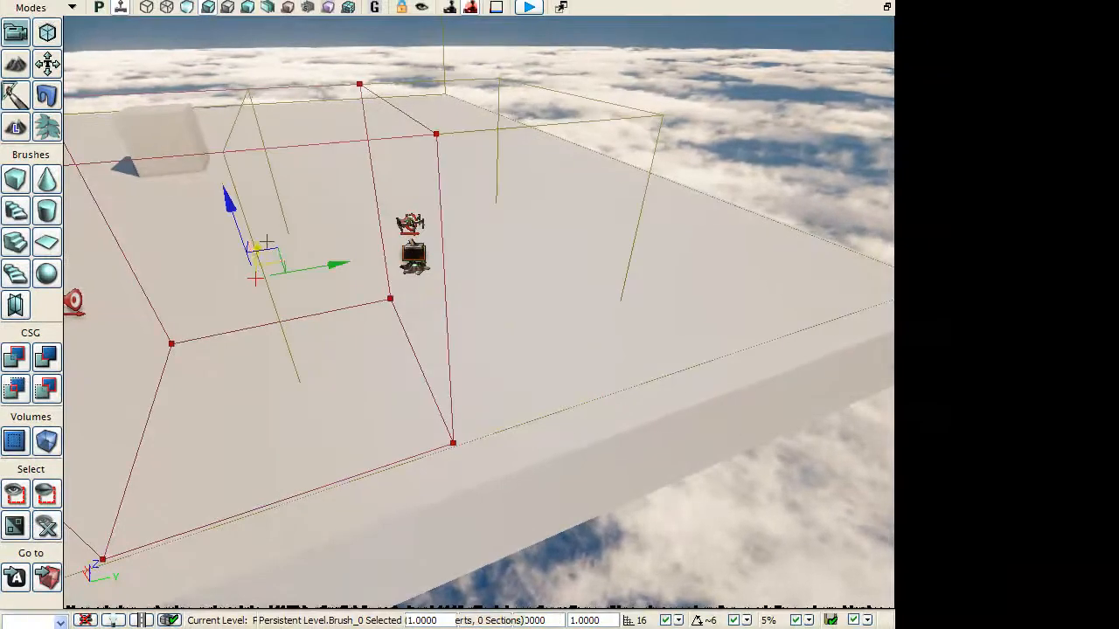
{"action": "left_click_drag", "start_coordinate": [255, 245], "coordinate": [242, 257]}
{"action": "right_click_drag", "start_coordinate": [243, 257], "coordinate": [303, 291]}
{"action": "left_click", "coordinate": [270, 347]}
{"action": "mouse_move", "coordinate": [271, 342]}
{"action": "right_mouse_down"}
{"action": "mouse_move", "coordinate": [320, 285]}
{"action": "mouse_move", "coordinate": [320, 345]}
{"action": "mouse_move", "coordinate": [499, 329]}
{"action": "mouse_move", "coordinate": [372, 332]}
{"action": "mouse_move", "coordinate": [541, 304]}
{"action": "mouse_move", "coordinate": [382, 324]}
{"action": "mouse_move", "coordinate": [375, 389]}
{"action": "right_mouse_up"}
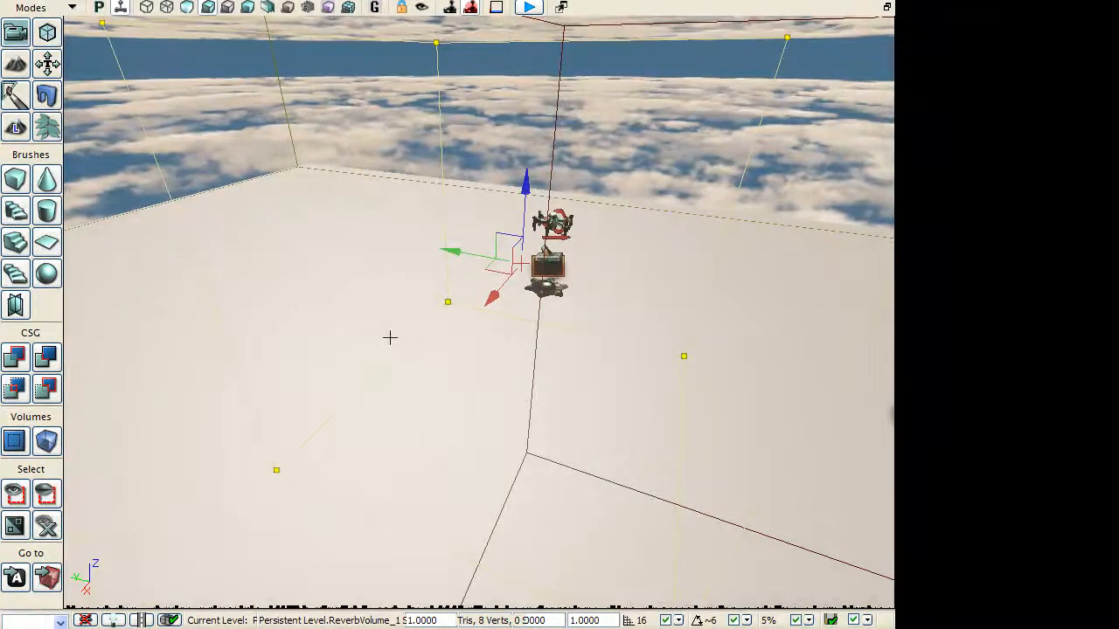
{"action": "right_click_drag", "start_coordinate": [356, 337], "coordinate": [267, 338]}
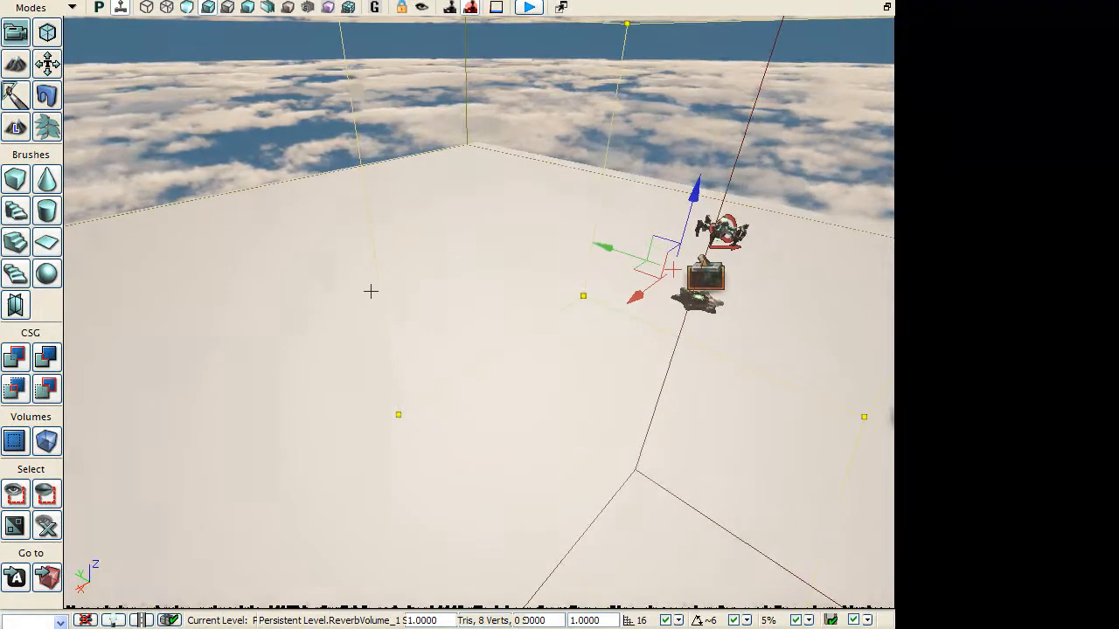
{"action": "key", "text": "F4"}
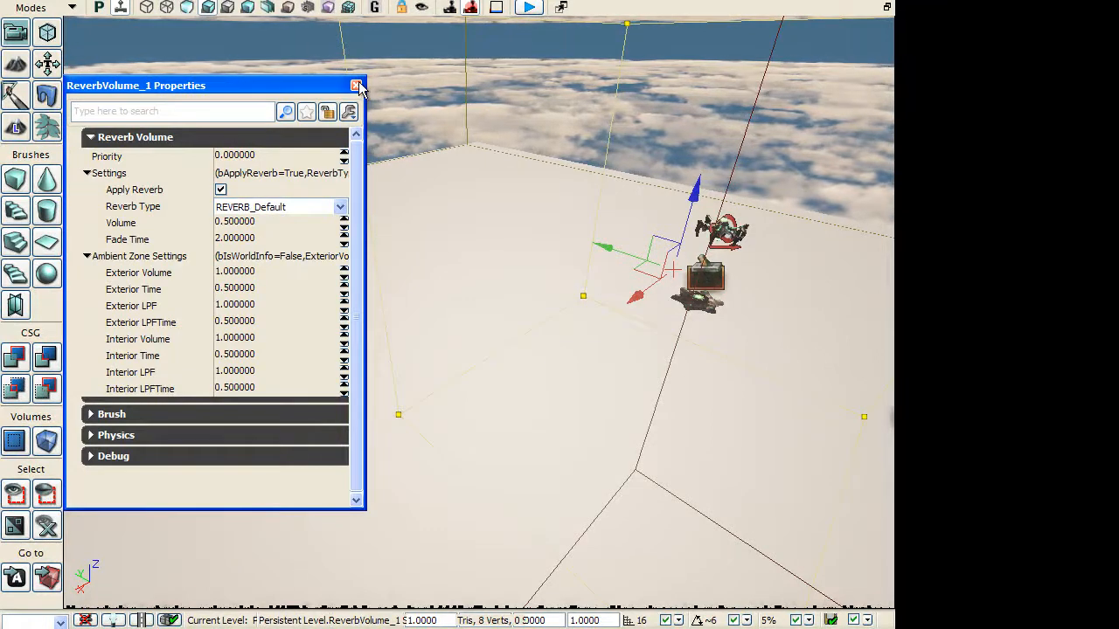
{"action": "left_click", "coordinate": [356, 85]}
{"action": "right_click_drag", "start_coordinate": [356, 85], "coordinate": [519, 226]}
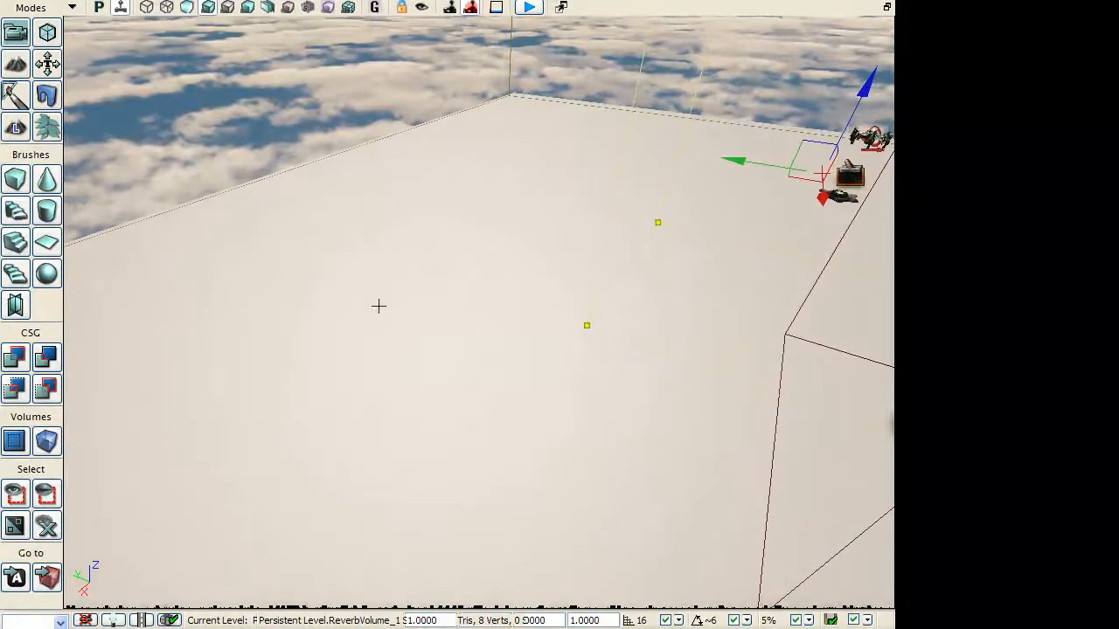
{"action": "right_click_drag", "start_coordinate": [548, 415], "coordinate": [628, 323]}
{"action": "scroll", "coordinate": [578, 363], "scroll_direction": "up", "scroll_amount": 1}
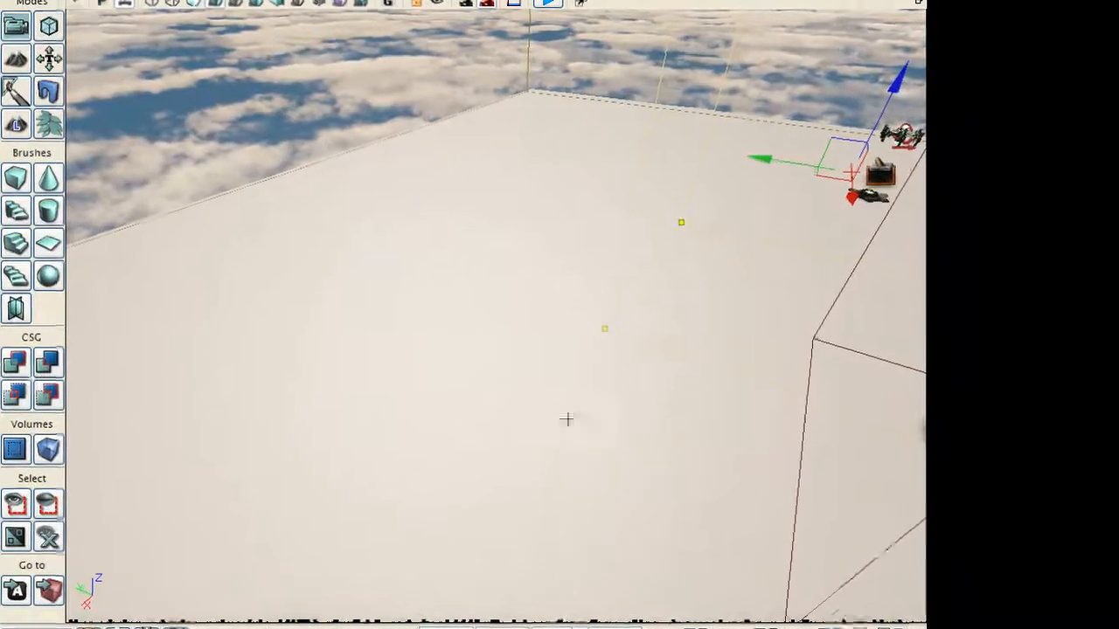
{"action": "key", "text": "w"}
{"action": "mouse_move", "coordinate": [724, 403]}
{"action": "right_mouse_down"}
{"action": "mouse_move", "coordinate": [799, 367]}
{"action": "mouse_move", "coordinate": [634, 270]}
{"action": "mouse_move", "coordinate": [655, 419]}
{"action": "mouse_move", "coordinate": [687, 347]}
{"action": "mouse_move", "coordinate": [757, 319]}
{"action": "mouse_move", "coordinate": [883, 460]}
{"action": "mouse_move", "coordinate": [582, 449]}
{"action": "mouse_move", "coordinate": [559, 417]}
{"action": "mouse_move", "coordinate": [722, 380]}
{"action": "mouse_move", "coordinate": [352, 295]}
{"action": "mouse_move", "coordinate": [371, 277]}
{"action": "mouse_move", "coordinate": [375, 236]}
{"action": "mouse_move", "coordinate": [722, 425]}
{"action": "mouse_move", "coordinate": [699, 420]}
{"action": "right_mouse_up"}
{"action": "key", "text": "s"}
{"action": "left_click", "coordinate": [564, 418]}
{"action": "key", "text": "w"}
Step: Locate the A_Effort_EnigmaMean_LandLight_Cue sound cue in the Content Browser and examine its available sound classes
{"action": "key", "text": "ctrl+shift+f"}
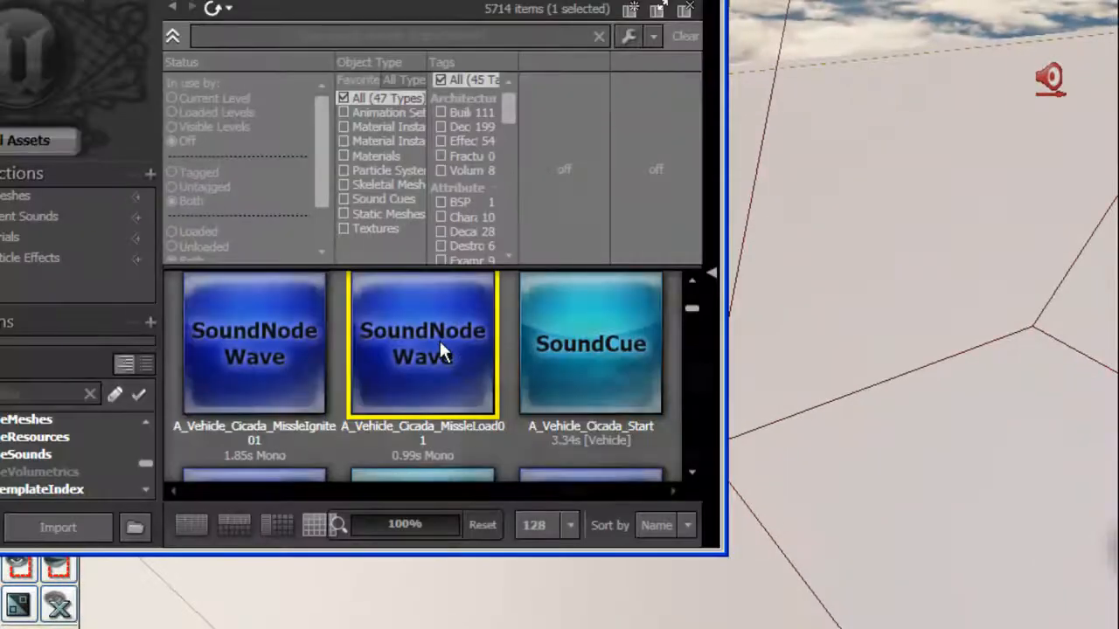
{"action": "left_click", "coordinate": [623, 328]}
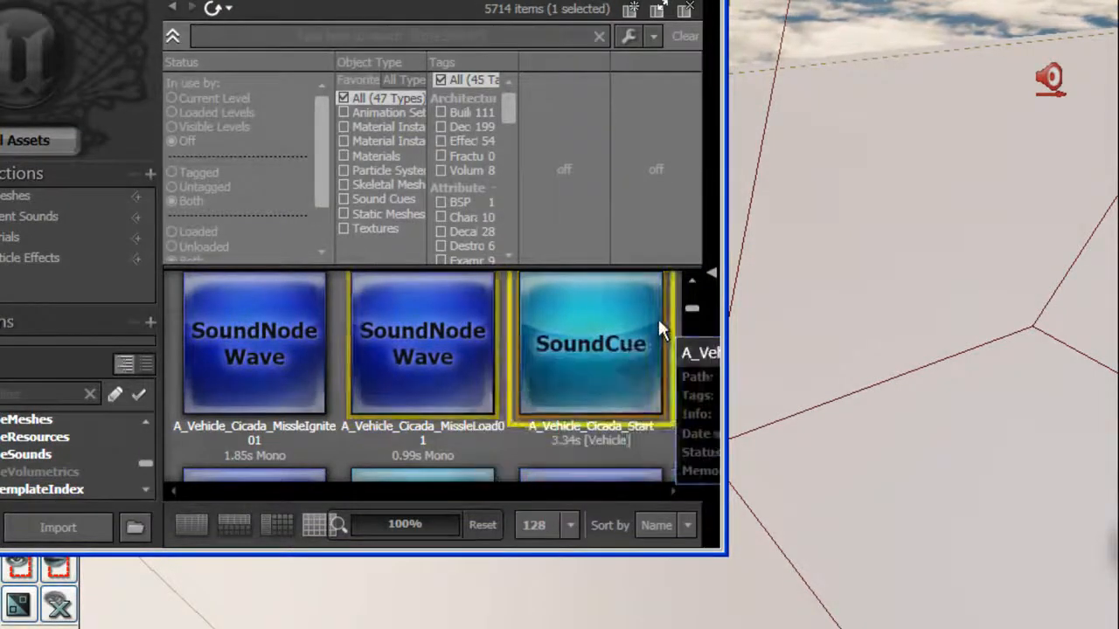
{"action": "left_click_drag", "start_coordinate": [688, 308], "coordinate": [689, 298]}
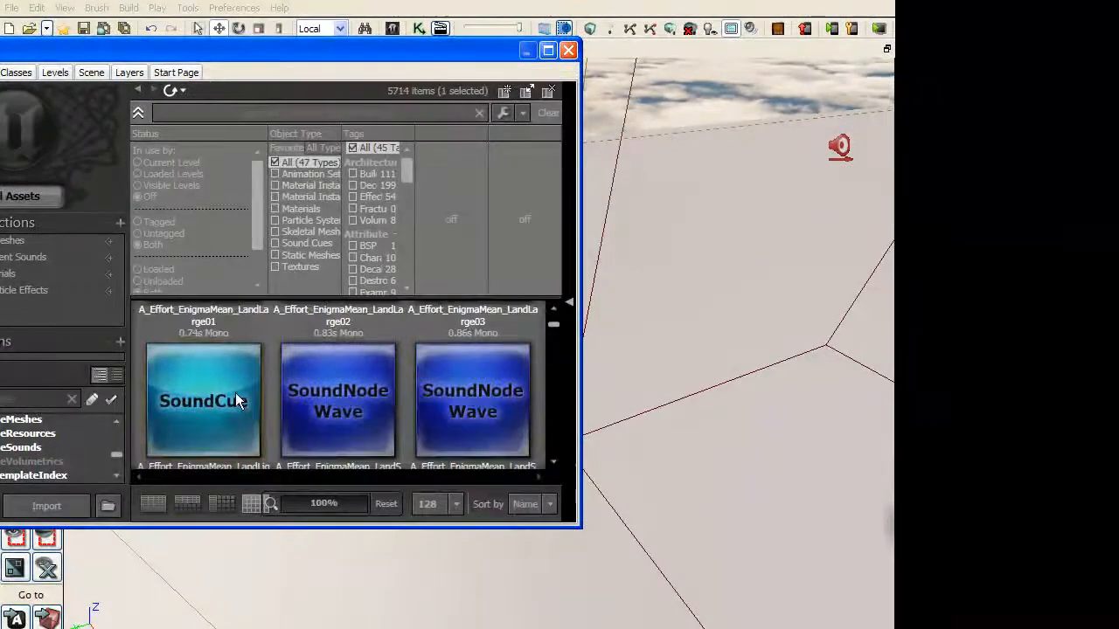
{"action": "left_click", "coordinate": [235, 393]}
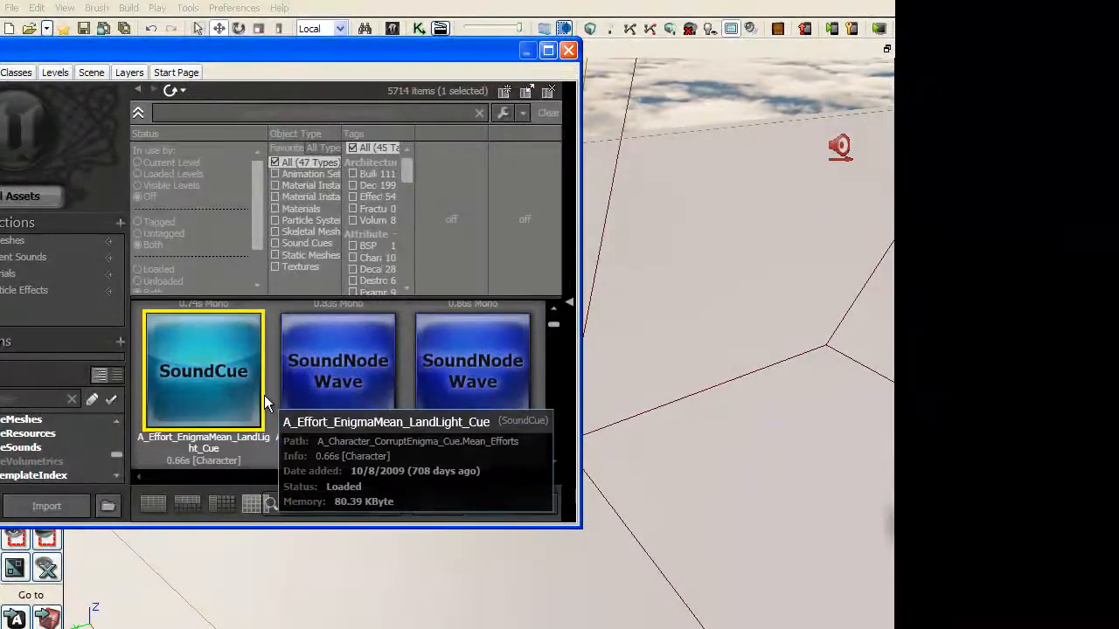
{"action": "right_click", "coordinate": [223, 372]}
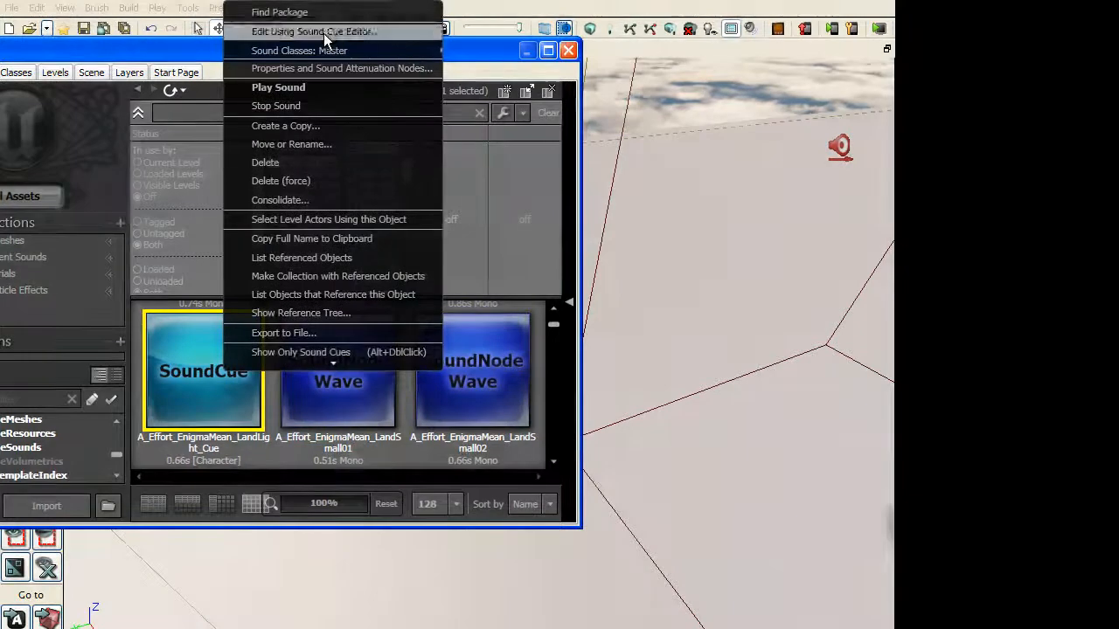
{"action": "mouse_move", "coordinate": [327, 50]}
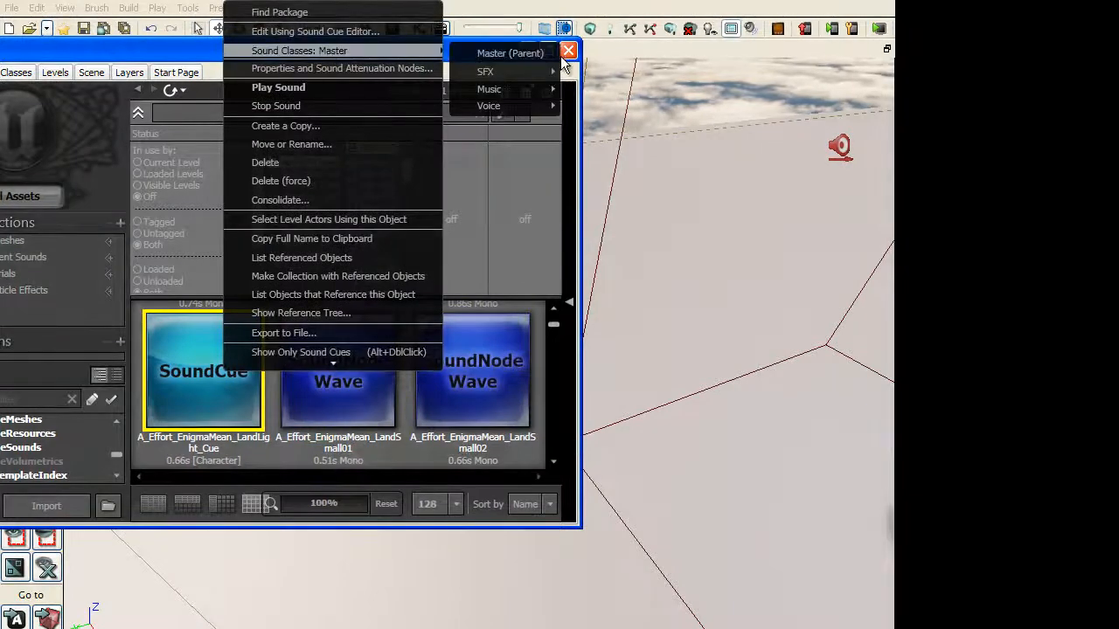
{"action": "mouse_move", "coordinate": [538, 72]}
{"action": "left_click", "coordinate": [490, 144]}
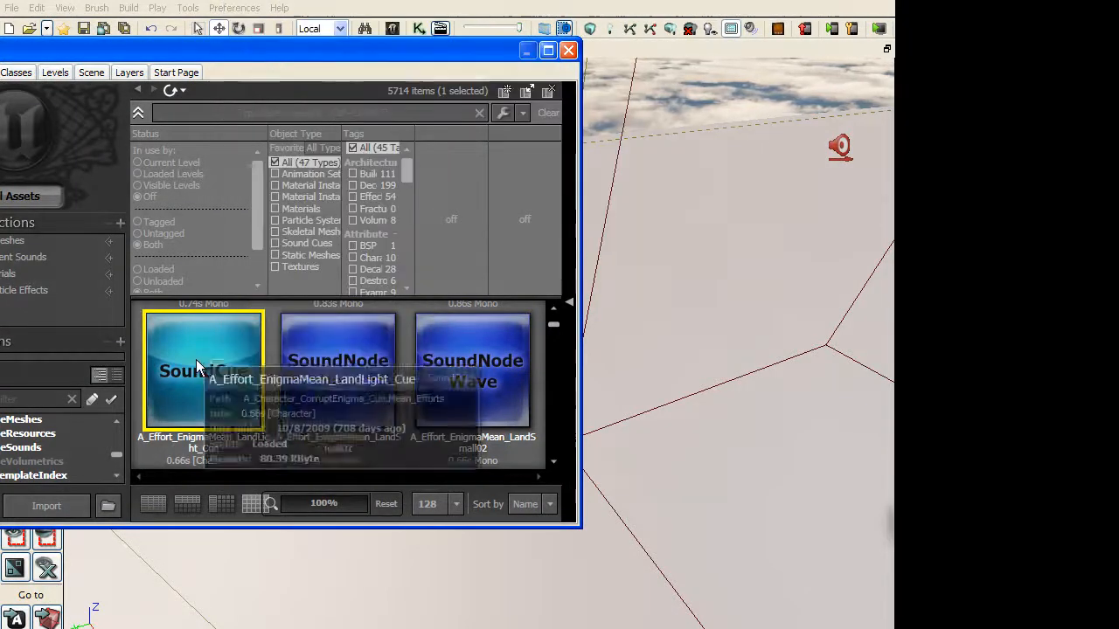
Step: Assign the SFX sound class Ambient to A_Effort_EnigmaMean_LandLight_Cue
{"action": "left_click_drag", "start_coordinate": [294, 49], "coordinate": [22, 57]}
{"action": "mouse_move", "coordinate": [527, 288]}
{"action": "right_mouse_down"}
{"action": "mouse_move", "coordinate": [502, 285]}
{"action": "mouse_move", "coordinate": [464, 241]}
{"action": "mouse_move", "coordinate": [401, 222]}
{"action": "mouse_move", "coordinate": [372, 247]}
{"action": "mouse_move", "coordinate": [341, 245]}
{"action": "mouse_move", "coordinate": [366, 303]}
{"action": "mouse_move", "coordinate": [358, 288]}
{"action": "right_mouse_up"}
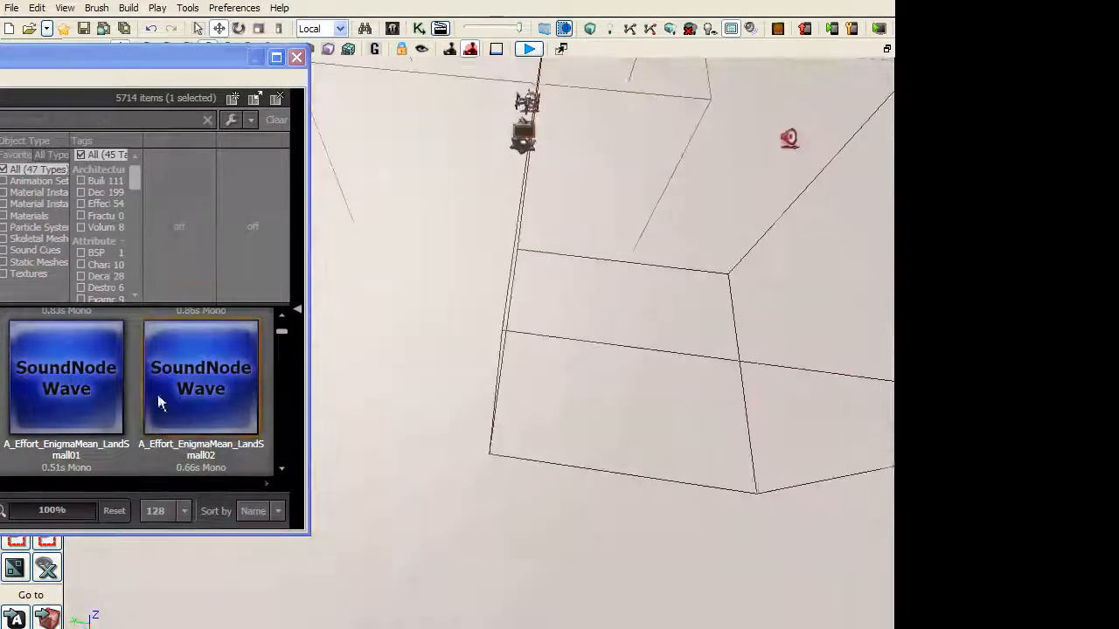
{"action": "left_click_drag", "start_coordinate": [140, 58], "coordinate": [234, 58]}
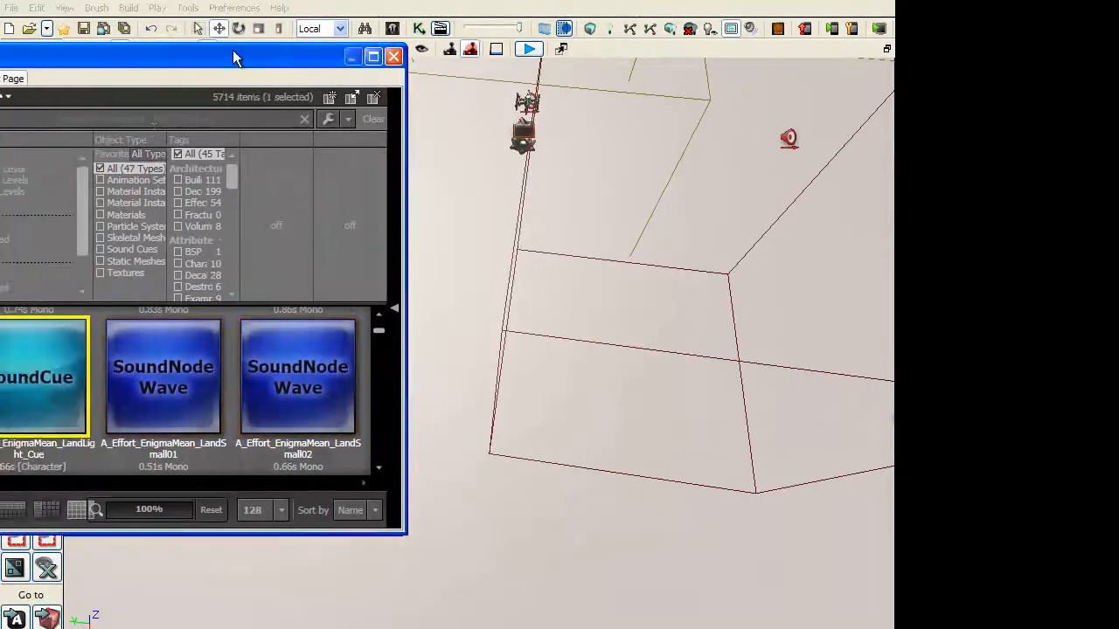
{"action": "left_click", "coordinate": [528, 122]}
{"action": "right_click", "coordinate": [15, 387]}
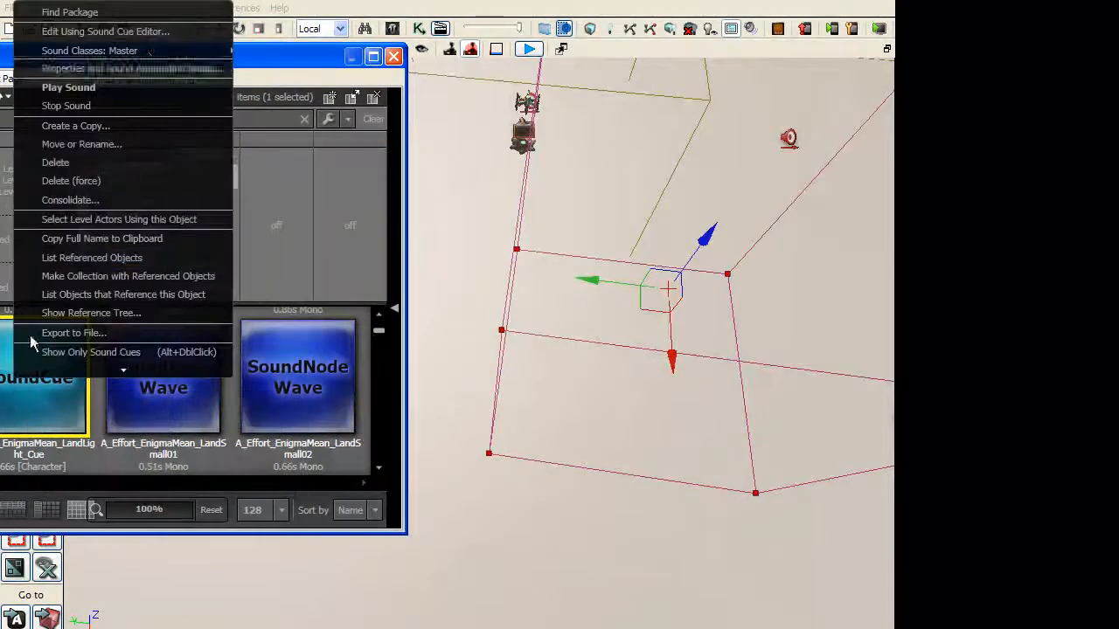
{"action": "mouse_move", "coordinate": [147, 51]}
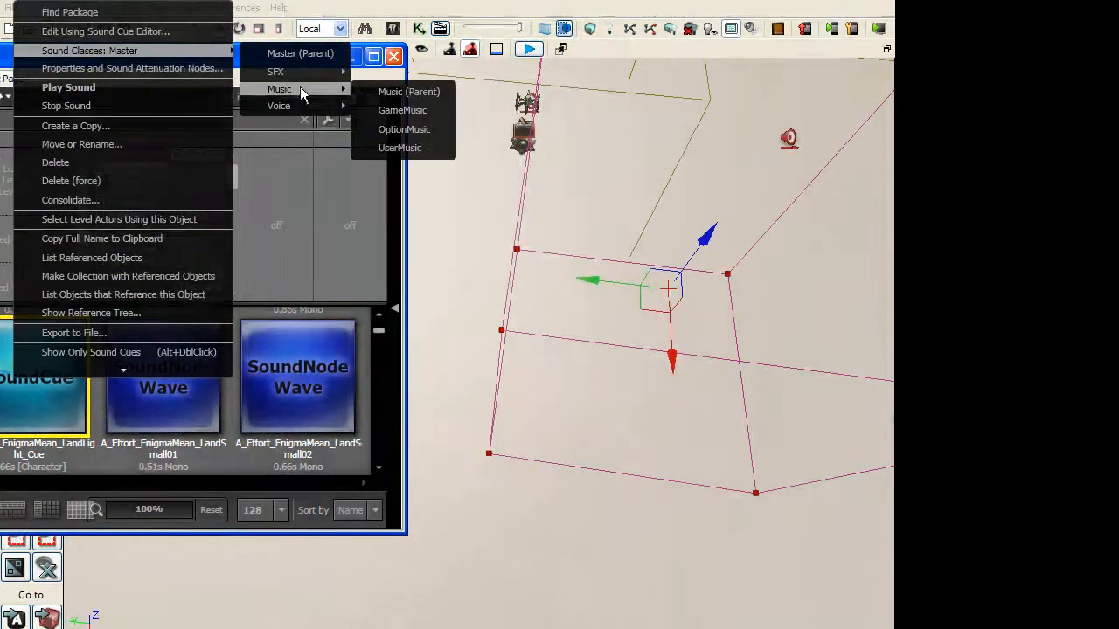
{"action": "mouse_move", "coordinate": [299, 105]}
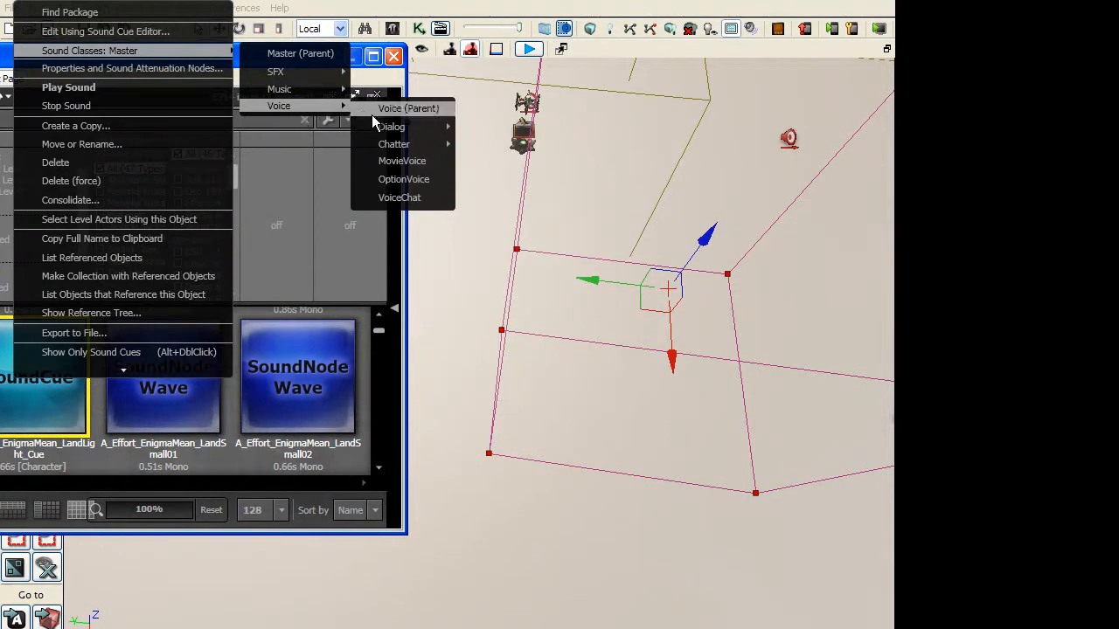
{"action": "mouse_move", "coordinate": [372, 127]}
{"action": "mouse_move", "coordinate": [290, 79]}
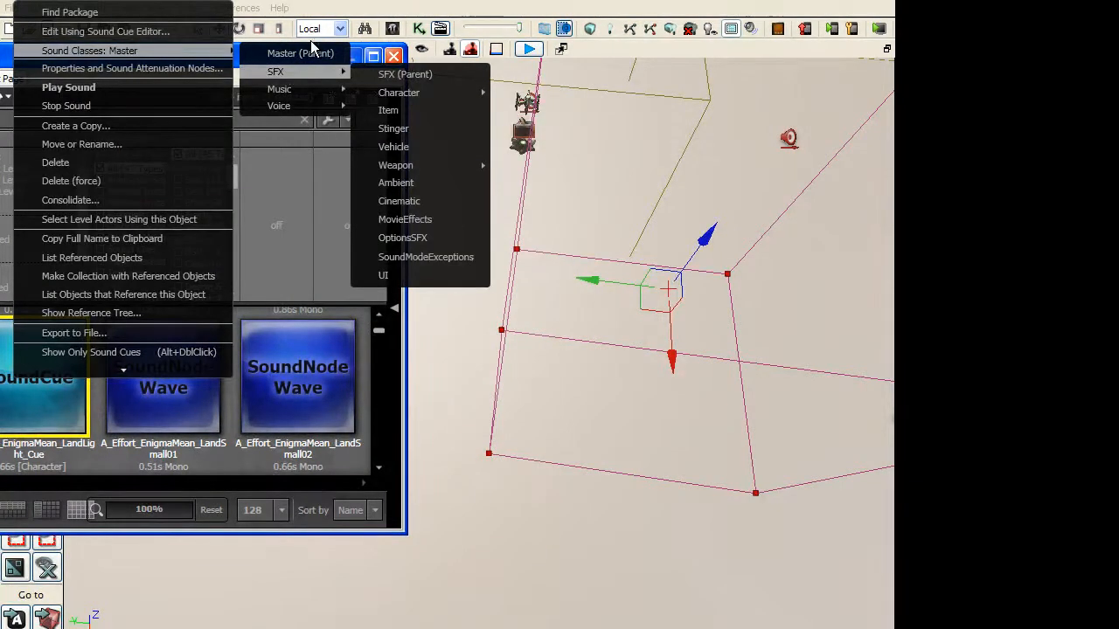
{"action": "left_click", "coordinate": [419, 183]}
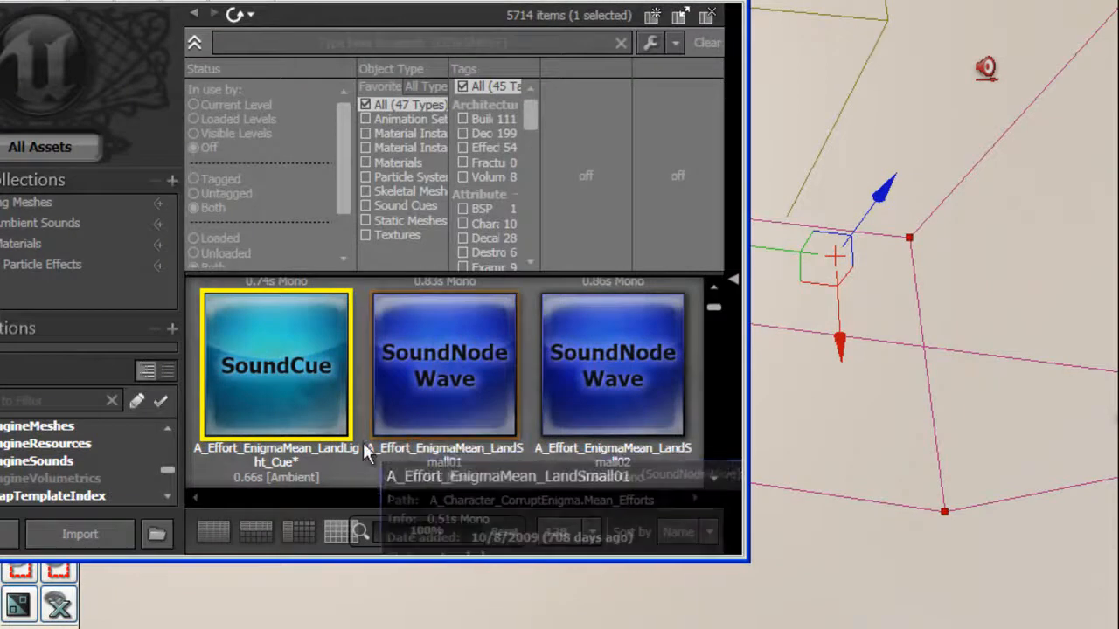
Step: Add an AmbientSound actor using A_Effort_EnigmaMean_LandLight_Cue beside the placed props, raise it above the floor, and check the AmbientSoundMovable option
{"action": "left_click", "coordinate": [318, 456]}
{"action": "right_click_drag", "start_coordinate": [1116, 418], "coordinate": [669, 342]}
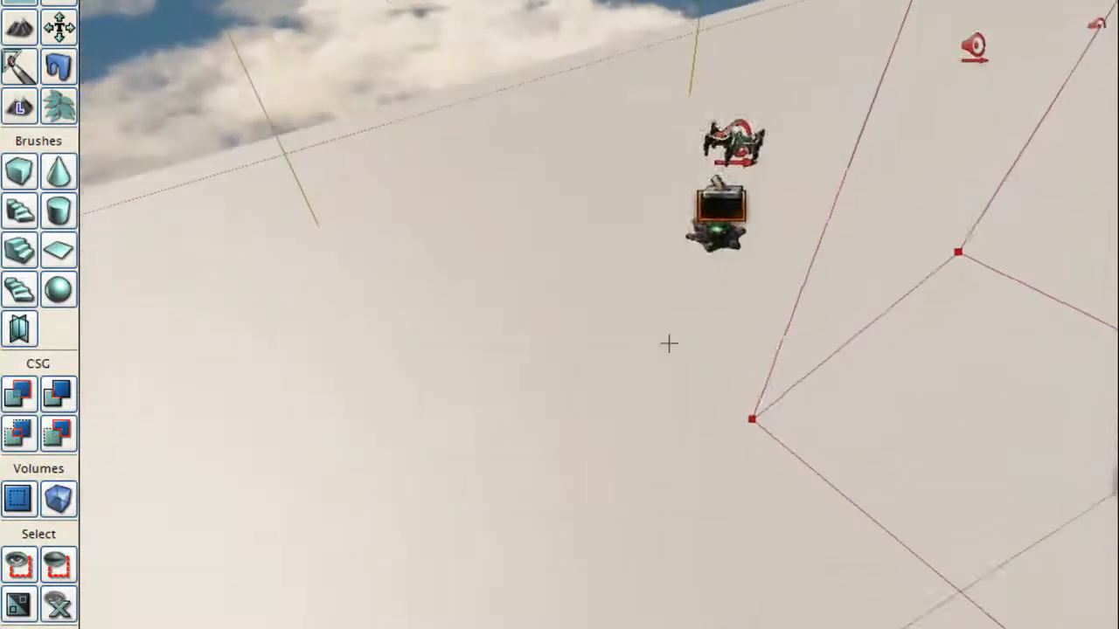
{"action": "right_click", "coordinate": [669, 342]}
{"action": "right_click_drag", "start_coordinate": [497, 255], "coordinate": [388, 253]}
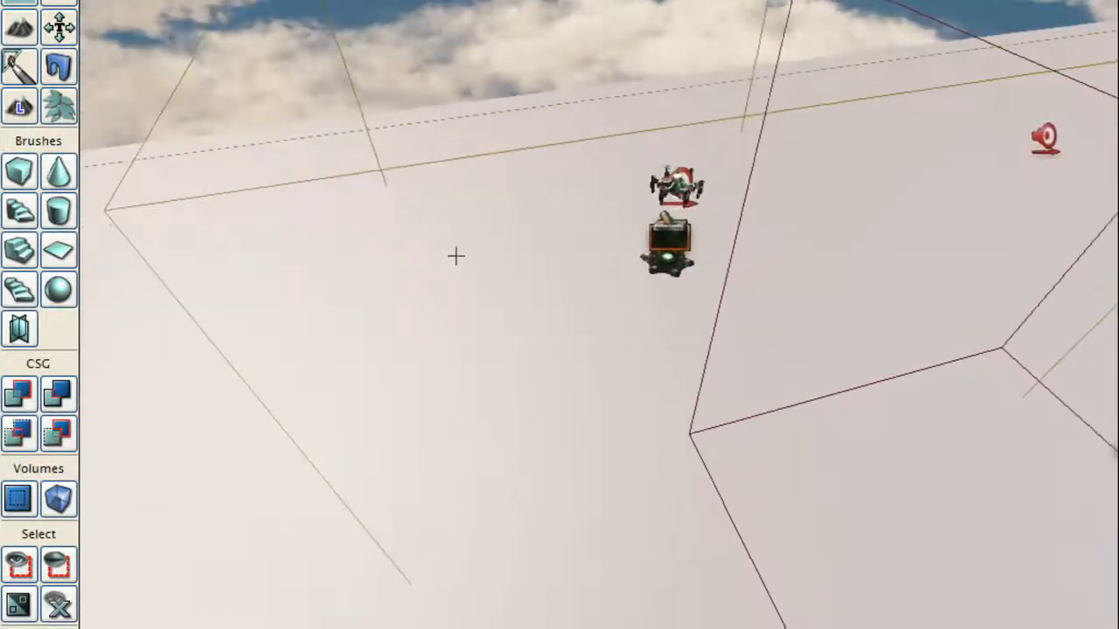
{"action": "key", "text": "alt+Tab"}
{"action": "left_click", "coordinate": [304, 345]}
{"action": "left_click_drag", "start_coordinate": [534, 2], "coordinate": [182, 53]}
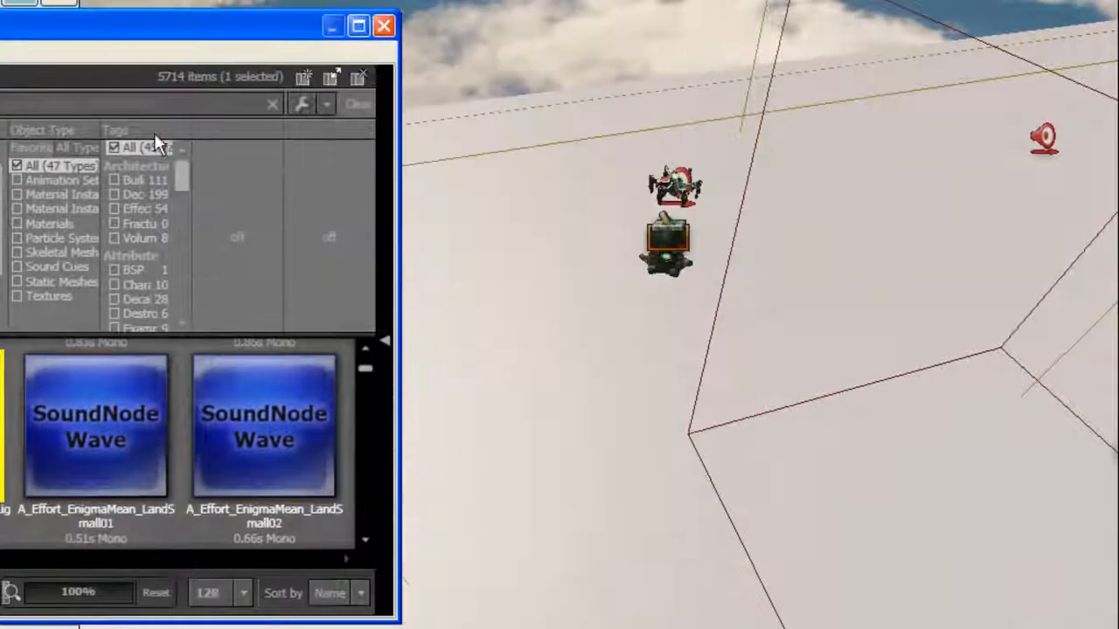
{"action": "right_click", "coordinate": [603, 288]}
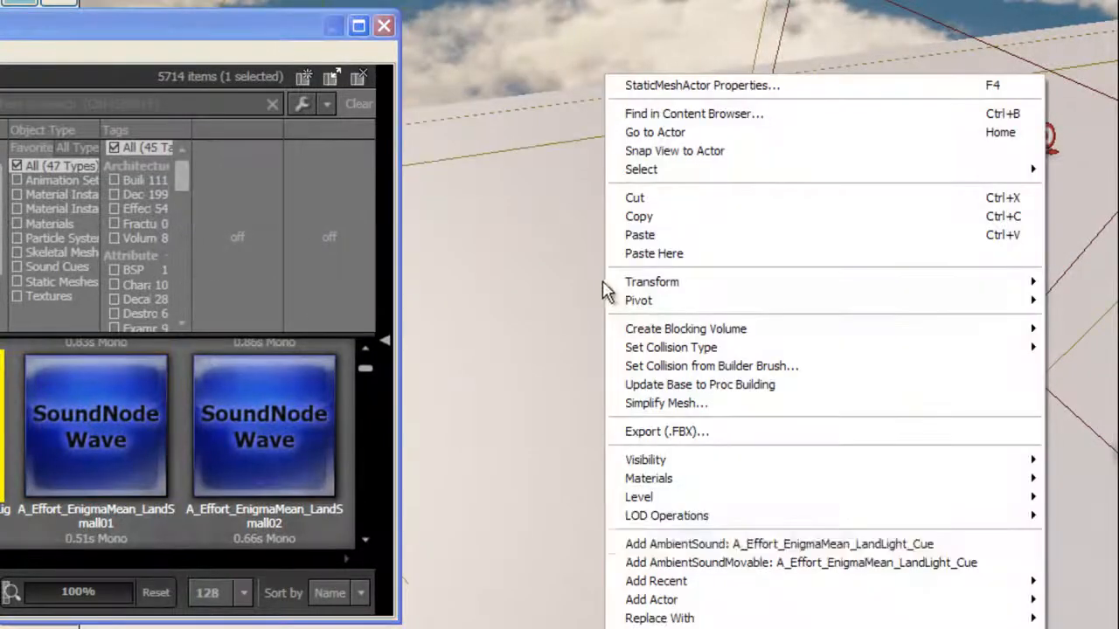
{"action": "left_click", "coordinate": [830, 543]}
{"action": "left_click_drag", "start_coordinate": [591, 241], "coordinate": [599, 83]}
{"action": "right_click", "coordinate": [562, 357]}
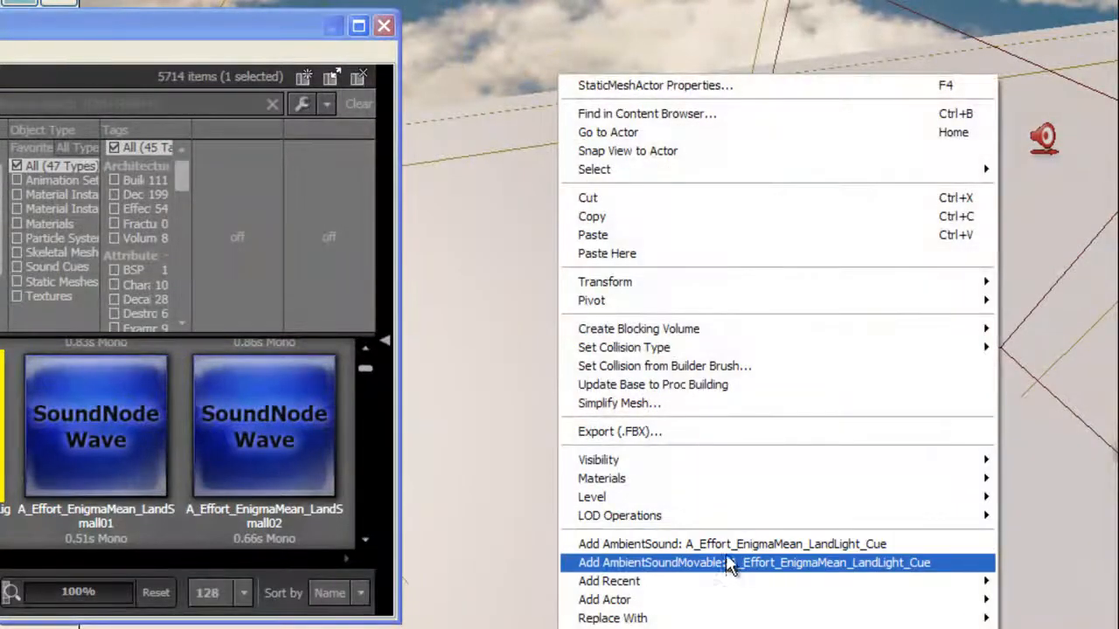
{"action": "left_click", "coordinate": [728, 562]}
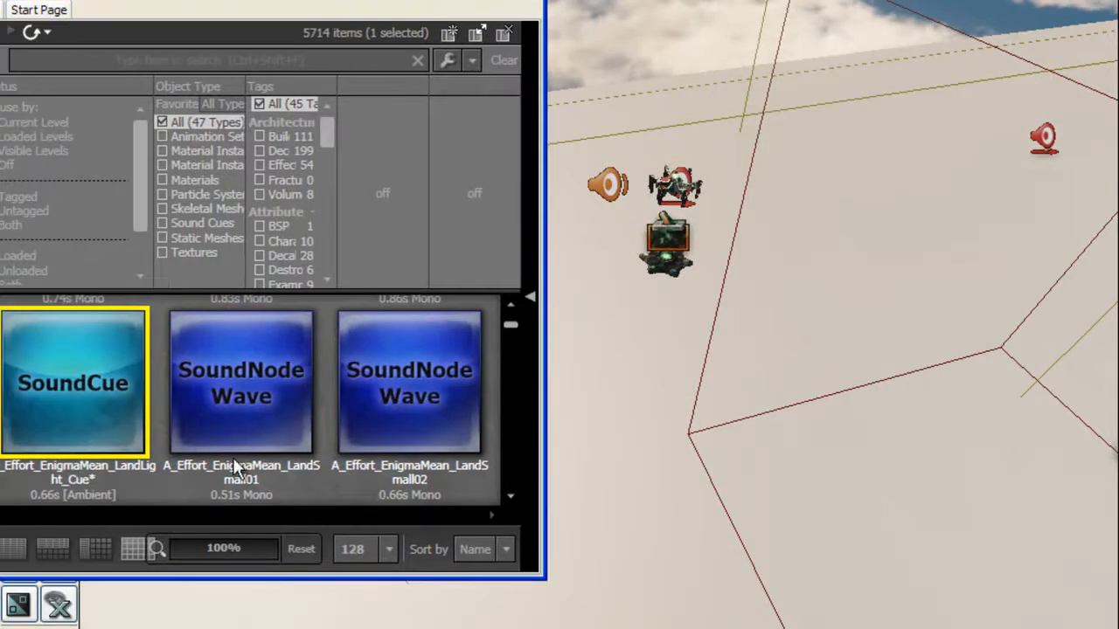
Step: Compare the options of the A_Effort_EnigmaMean_LandSmall01 wave with the LandLight cue's, including the cue's SFX sound classes
{"action": "left_click", "coordinate": [231, 405]}
{"action": "right_click", "coordinate": [231, 405]}
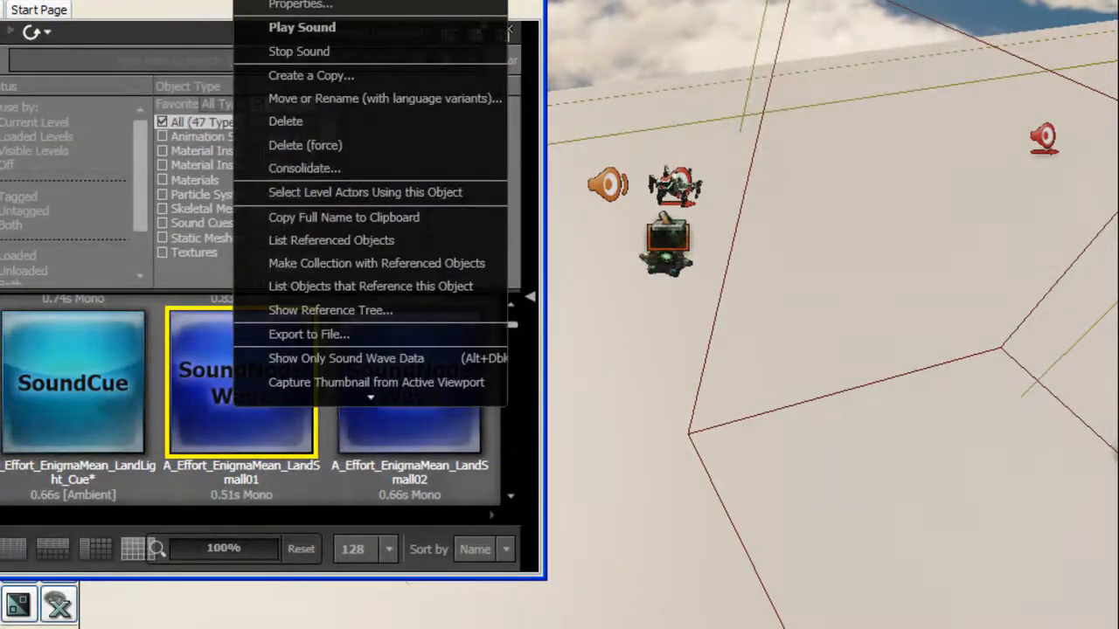
{"action": "left_click", "coordinate": [73, 360]}
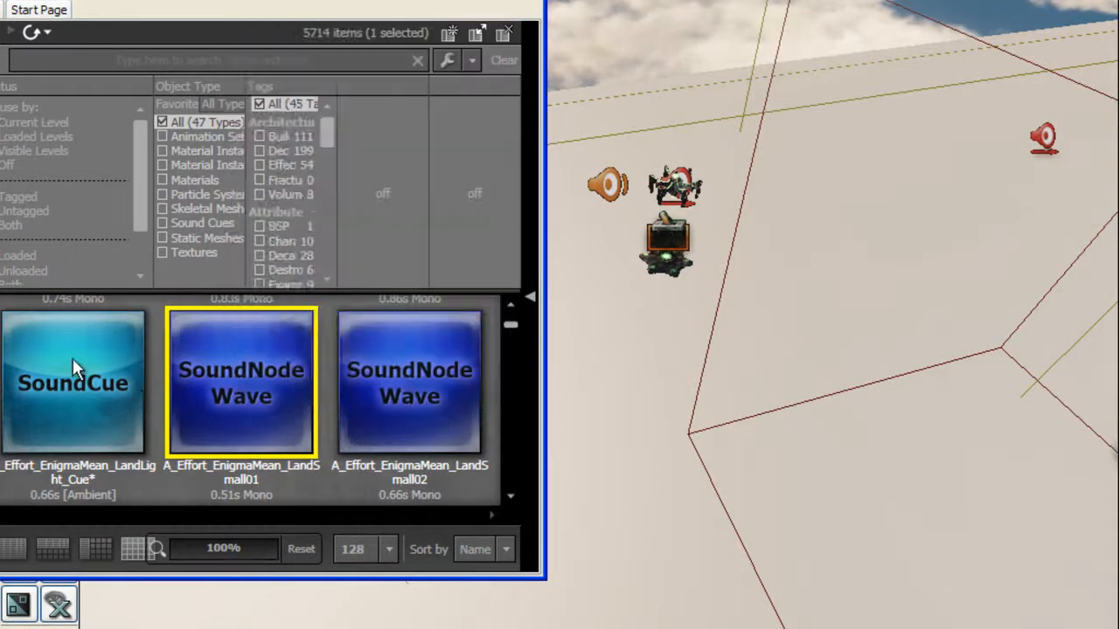
{"action": "right_click", "coordinate": [73, 358]}
{"action": "mouse_move", "coordinate": [175, 0]}
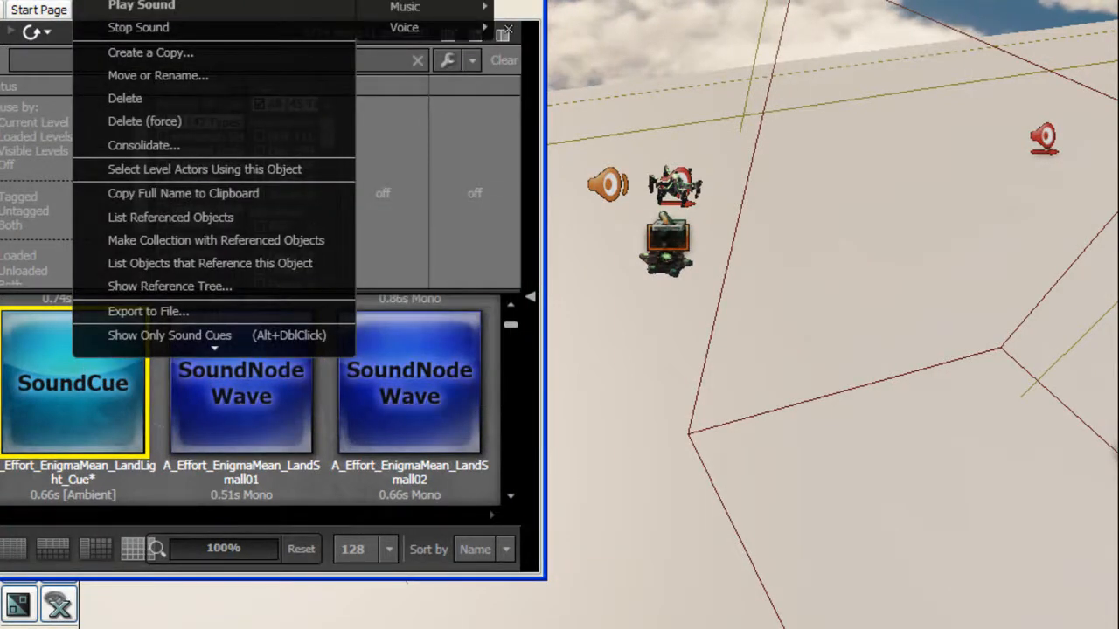
{"action": "mouse_move", "coordinate": [450, 11]}
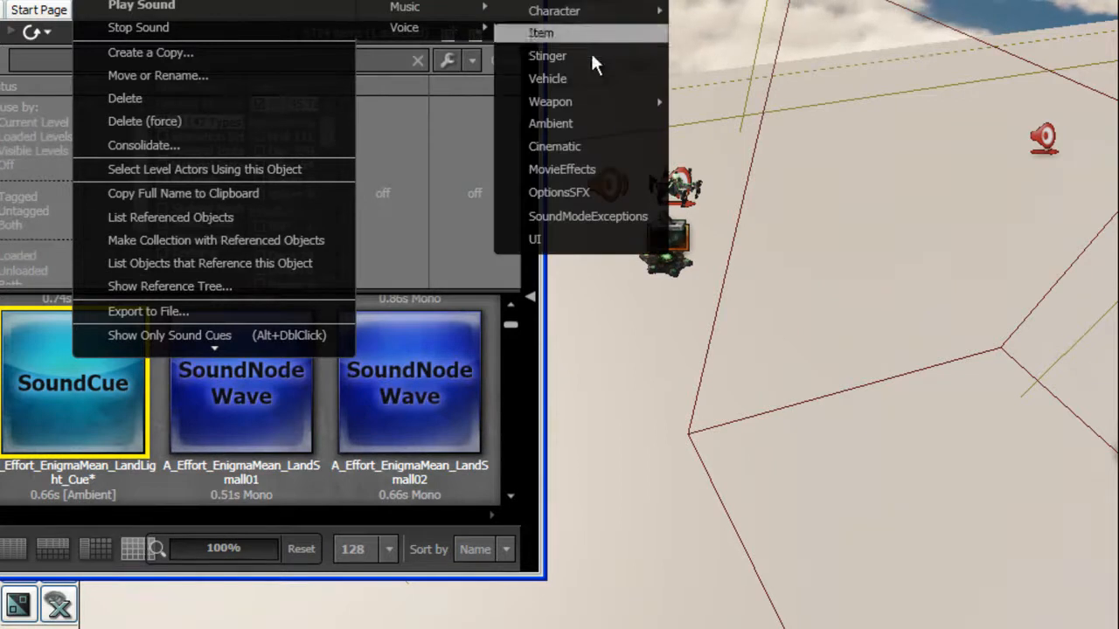
{"action": "mouse_move", "coordinate": [591, 99]}
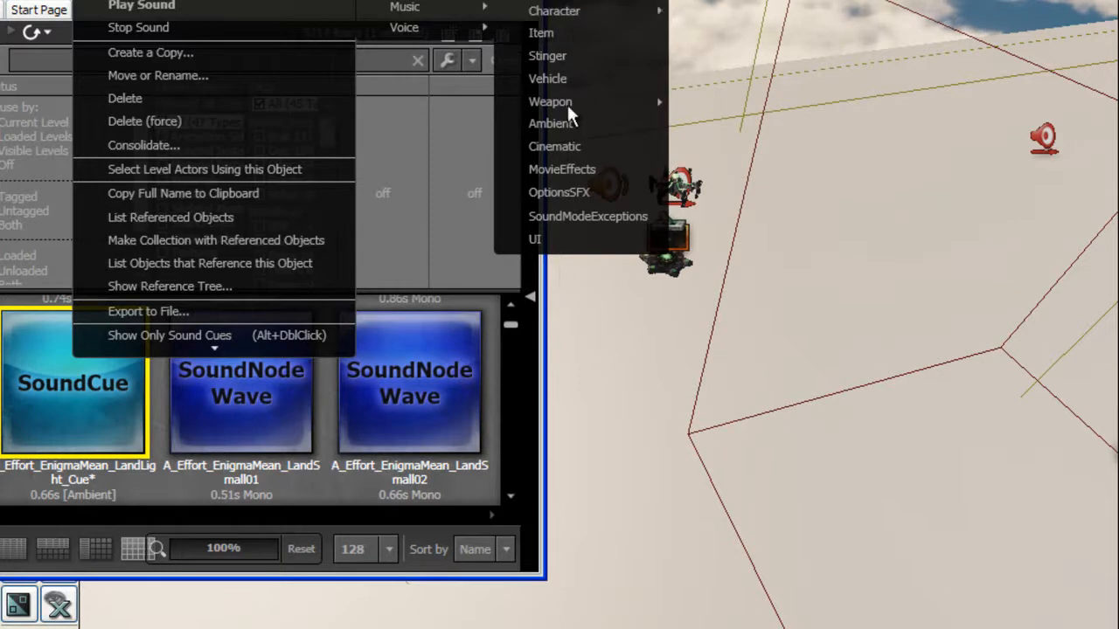
{"action": "left_click", "coordinate": [36, 439]}
Step: Place another A_Effort_EnigmaMean_LandLight_Cue sound actor in front of the existing ambient sound, raise it above the floor, and dismiss the Content Browser
{"action": "left_click_drag", "start_coordinate": [86, 377], "coordinate": [614, 306]}
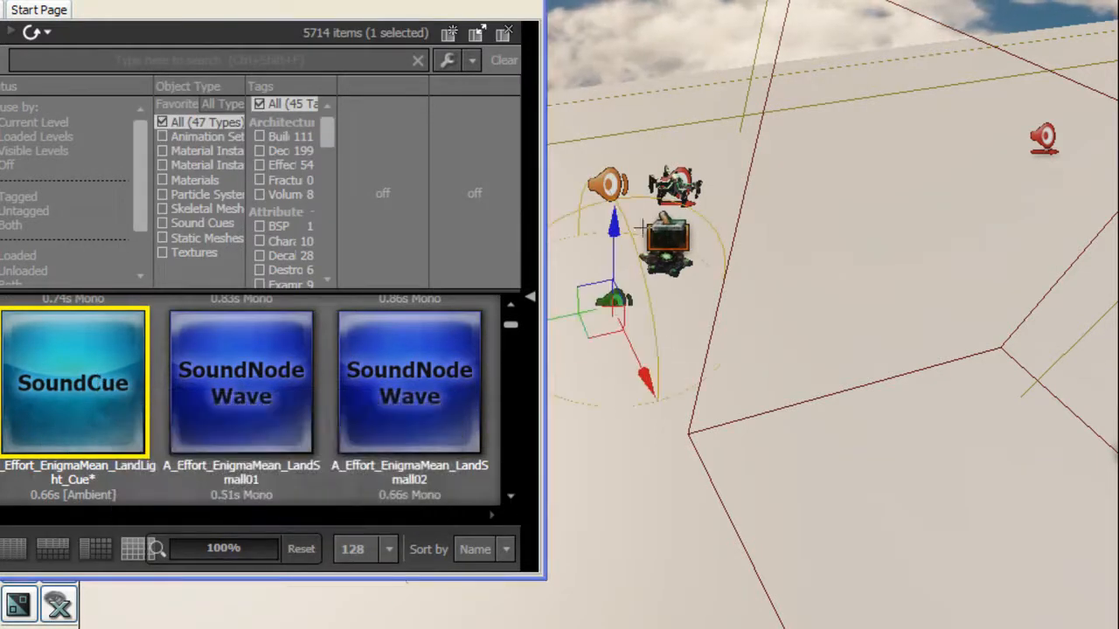
{"action": "left_click_drag", "start_coordinate": [617, 245], "coordinate": [572, 93]}
{"action": "left_click", "coordinate": [529, 3]}
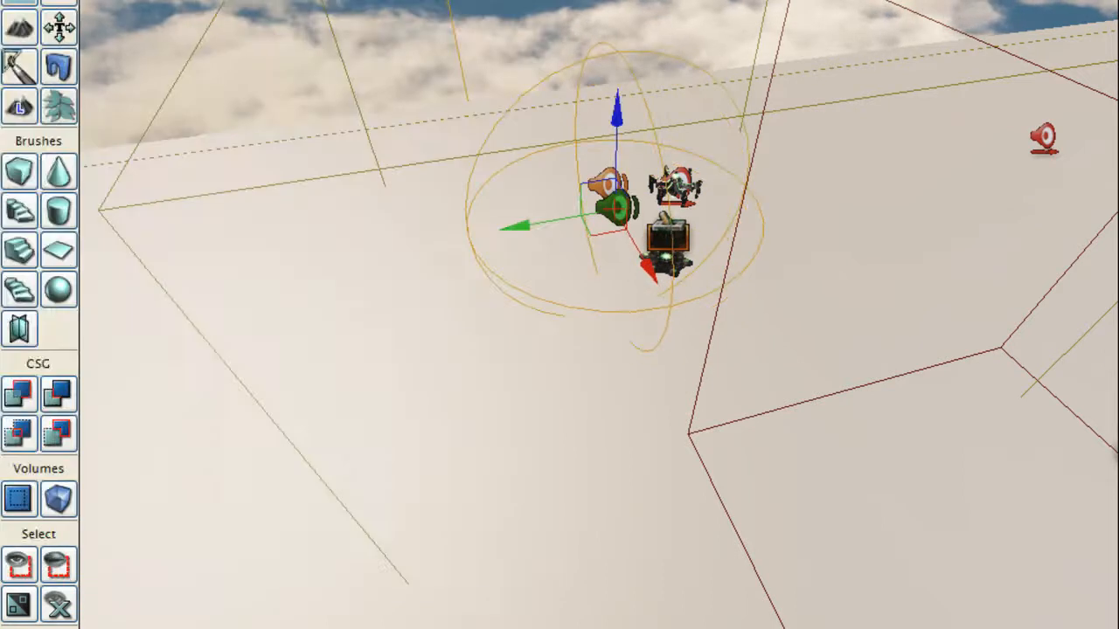
Step: Delete the extra A_Effort_EnigmaMean_LandLight_Cue ambient sound placed in front of the original one beside the props
{"action": "mouse_move", "coordinate": [554, 282]}
{"action": "right_mouse_down"}
{"action": "mouse_move", "coordinate": [1081, 190]}
{"action": "mouse_move", "coordinate": [1117, 157]}
{"action": "mouse_move", "coordinate": [564, 131]}
{"action": "right_mouse_up"}
{"action": "left_click", "coordinate": [525, 457]}
{"action": "key", "text": "Delete"}
{"action": "mouse_move", "coordinate": [464, 244]}
{"action": "right_mouse_down"}
{"action": "mouse_move", "coordinate": [459, 142]}
{"action": "mouse_move", "coordinate": [540, 237]}
{"action": "right_mouse_up"}
{"action": "left_click", "coordinate": [657, 192]}
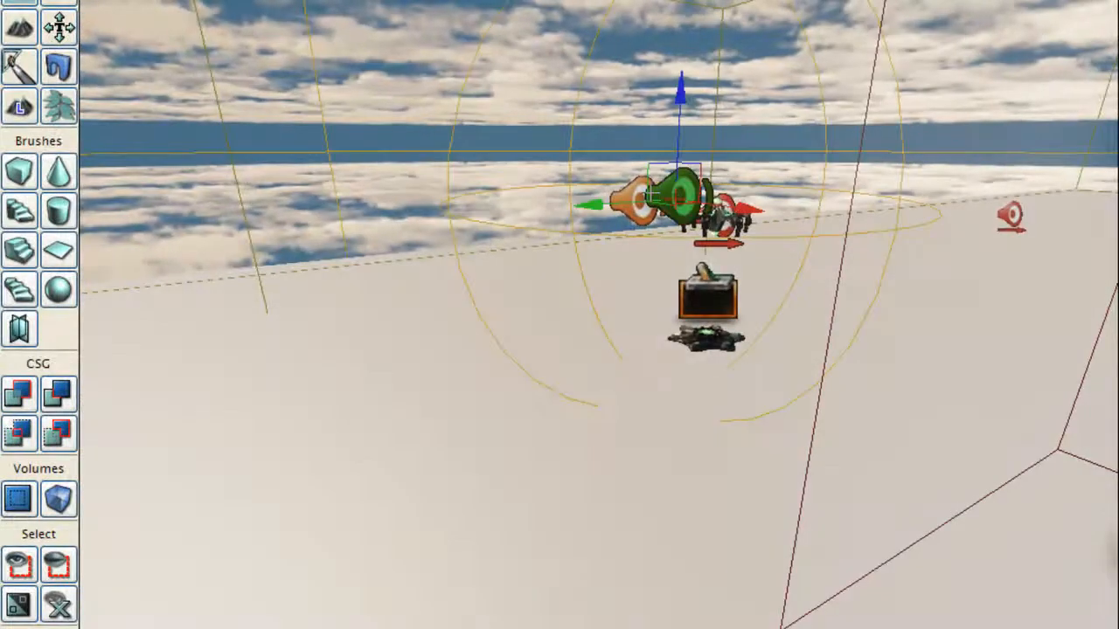
{"action": "key", "text": "Delete"}
Step: Inspect the remaining ambient sound's properties, including its Auto Play and Audio Component settings, and deselect the actor
{"action": "left_click", "coordinate": [656, 191]}
{"action": "key", "text": "F4"}
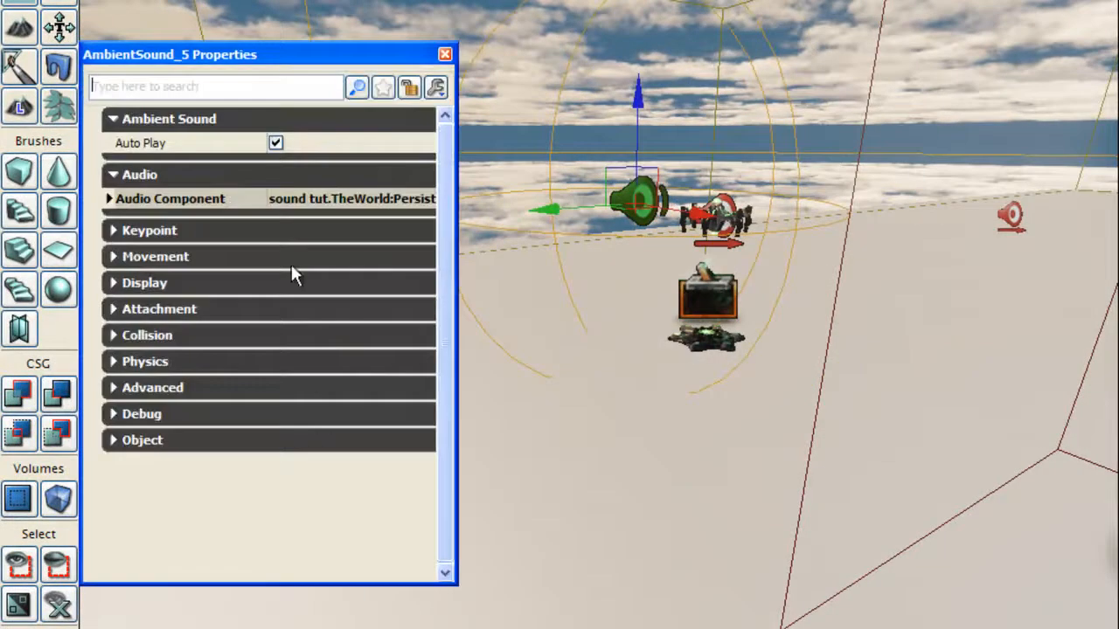
{"action": "left_click", "coordinate": [444, 58]}
{"action": "mouse_move", "coordinate": [288, 205]}
{"action": "right_mouse_down"}
{"action": "mouse_move", "coordinate": [265, 295]}
{"action": "mouse_move", "coordinate": [301, 188]}
{"action": "right_mouse_up"}
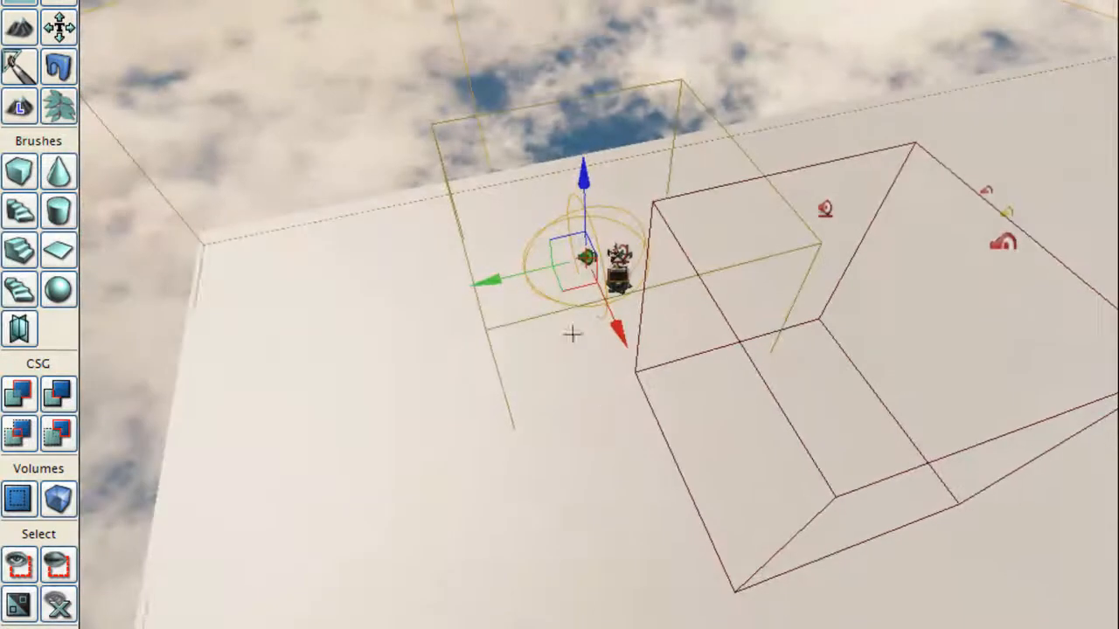
{"action": "left_click", "coordinate": [599, 428]}
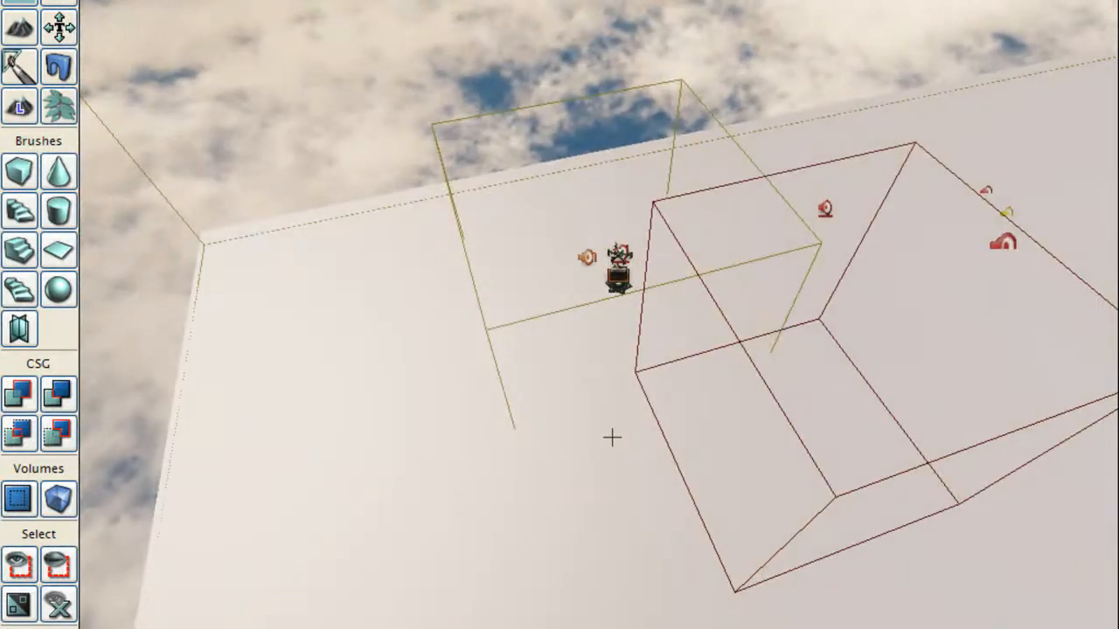
Step: Review the sound actors and volumes placed across the level and the SoundCue and SoundNodeWave assets in the Content Browser
{"action": "right_click_drag", "start_coordinate": [658, 326], "coordinate": [865, 303]}
{"action": "right_click_drag", "start_coordinate": [669, 264], "coordinate": [812, 270]}
{"action": "right_click_drag", "start_coordinate": [671, 194], "coordinate": [492, 160]}
{"action": "right_click_drag", "start_coordinate": [725, 243], "coordinate": [635, 223]}
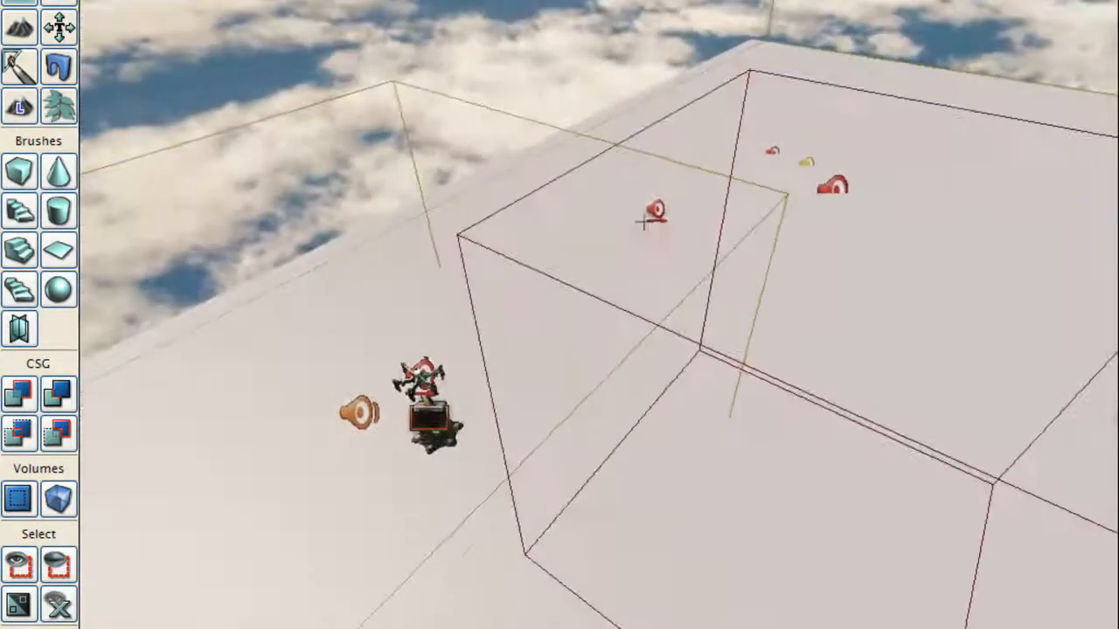
{"action": "key", "text": "ctrl+shift+f"}
{"action": "left_click", "coordinate": [184, 385]}
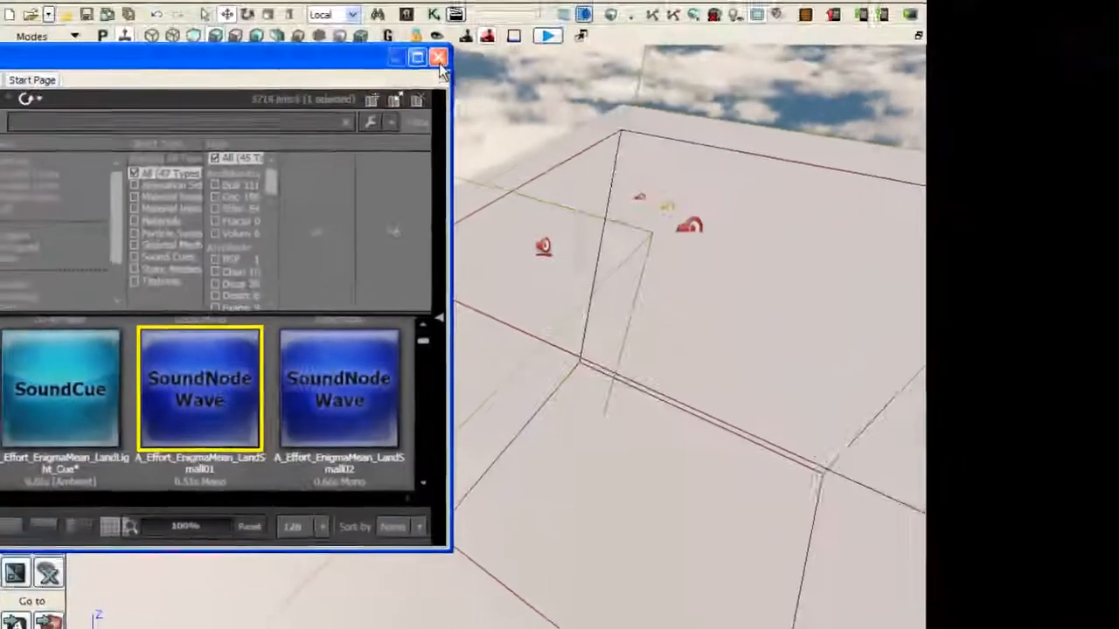
{"action": "left_click", "coordinate": [529, 0]}
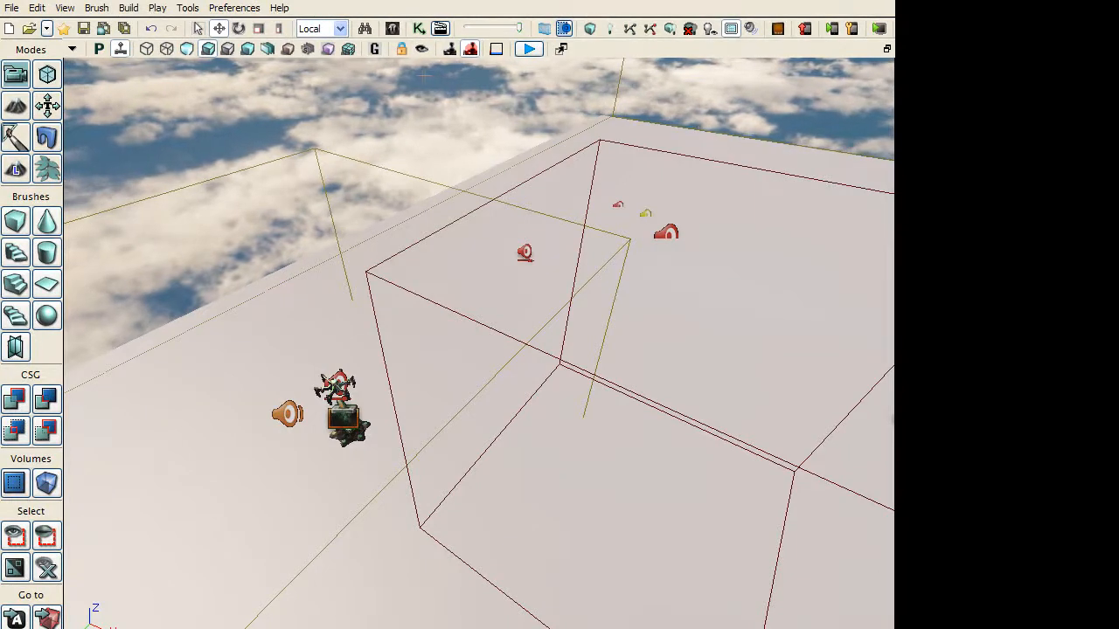
{"action": "right_click_drag", "start_coordinate": [425, 76], "coordinate": [467, 200]}
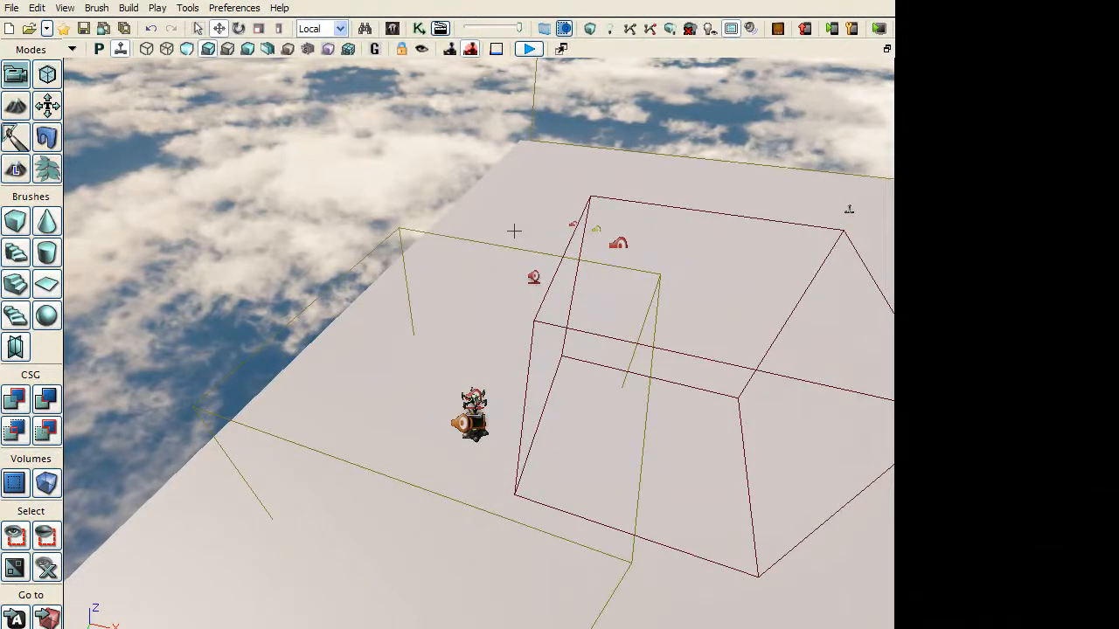